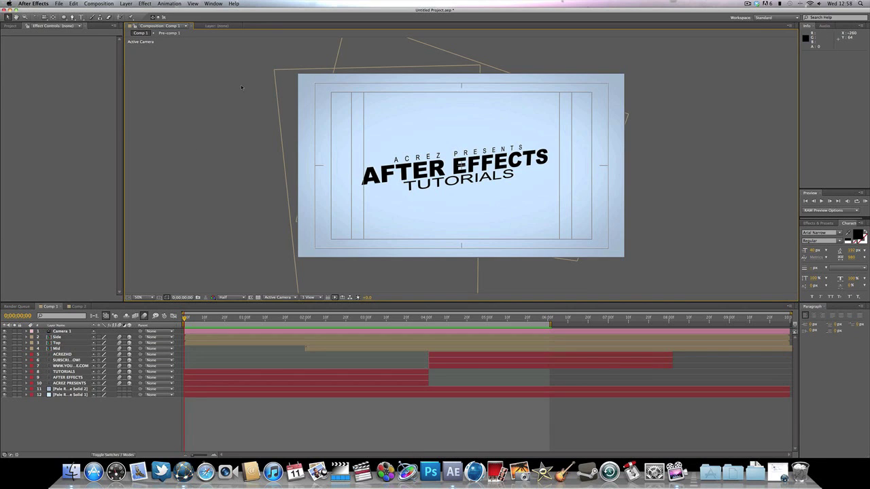
# Step: Play the finished title animation in Comp 1 and return to its start
pyautogui.press('space')
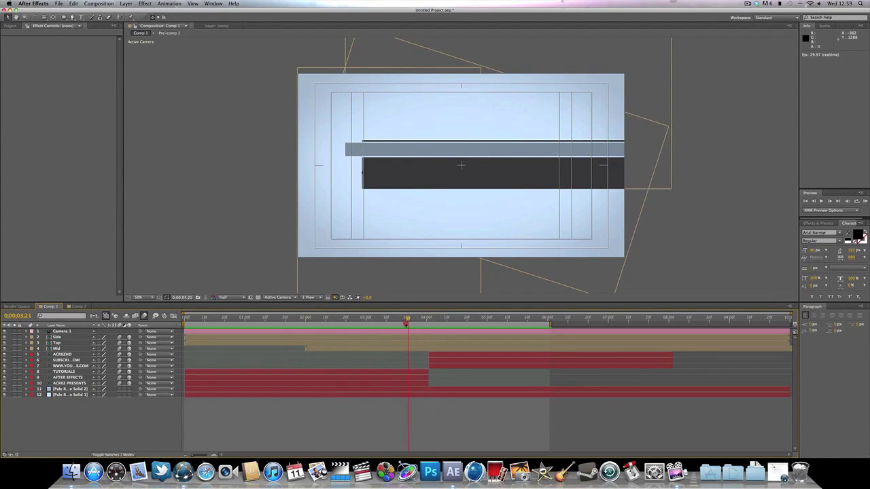
pyautogui.click(157, 332)
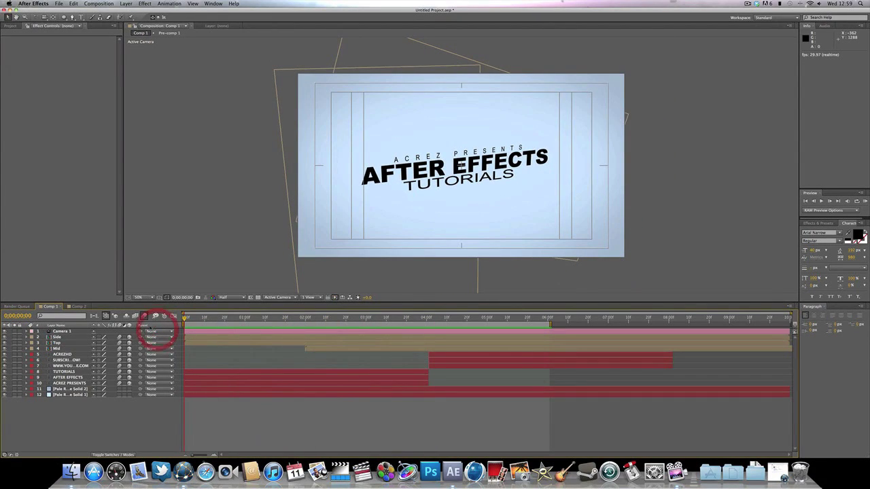
pyautogui.moveTo(201, 319); pyautogui.dragTo(109, 343)
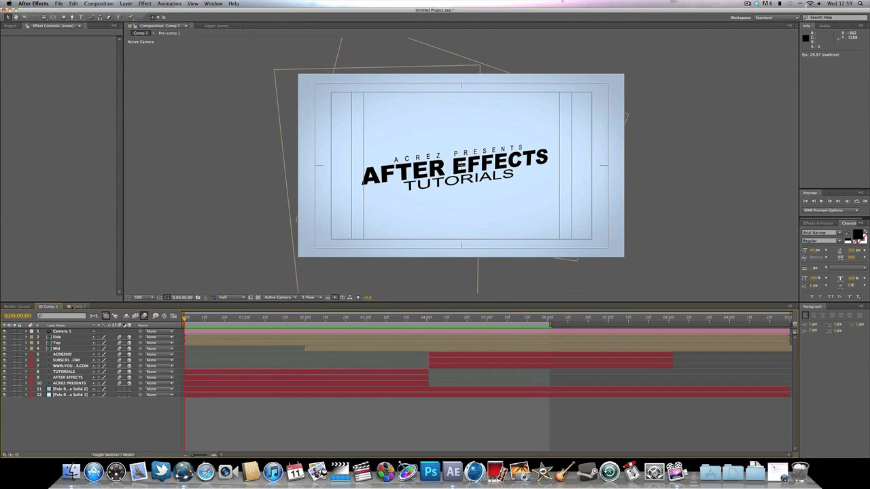
# Step: Switch to Comp 2 and look over its three text layers
pyautogui.click(78, 307)
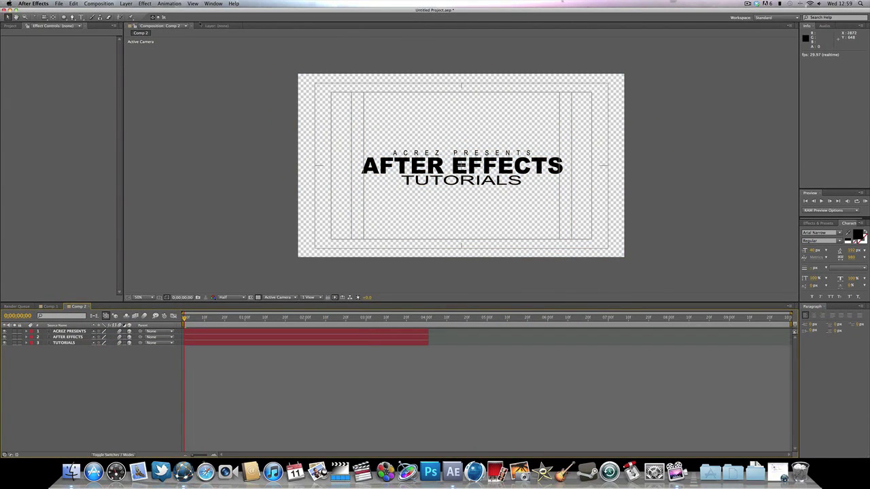
pyautogui.click(341, 363)
pyautogui.click(314, 343)
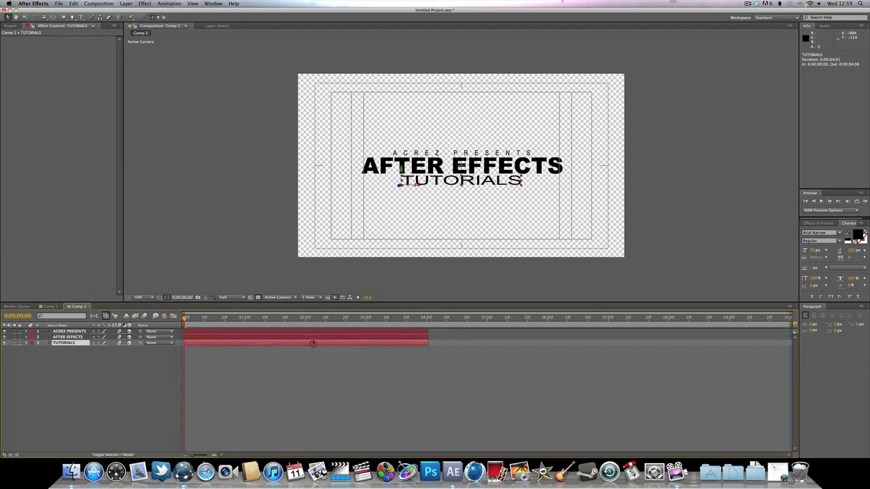
pyautogui.keyDown('shift'); pyautogui.click(316, 334); pyautogui.keyUp('shift')
pyautogui.click(318, 325)
pyautogui.click(317, 327)
pyautogui.click(128, 386)
pyautogui.click(128, 387)
pyautogui.press('Home')
pyautogui.press('space')
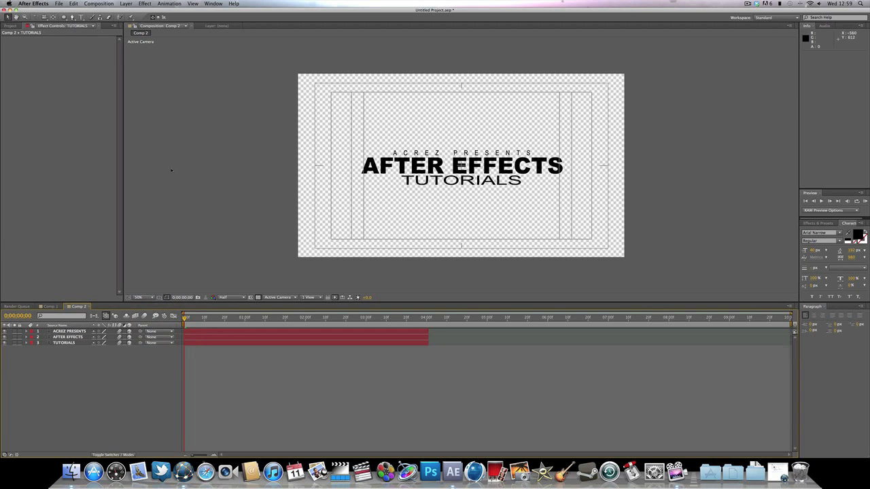
pyautogui.click(81, 17)
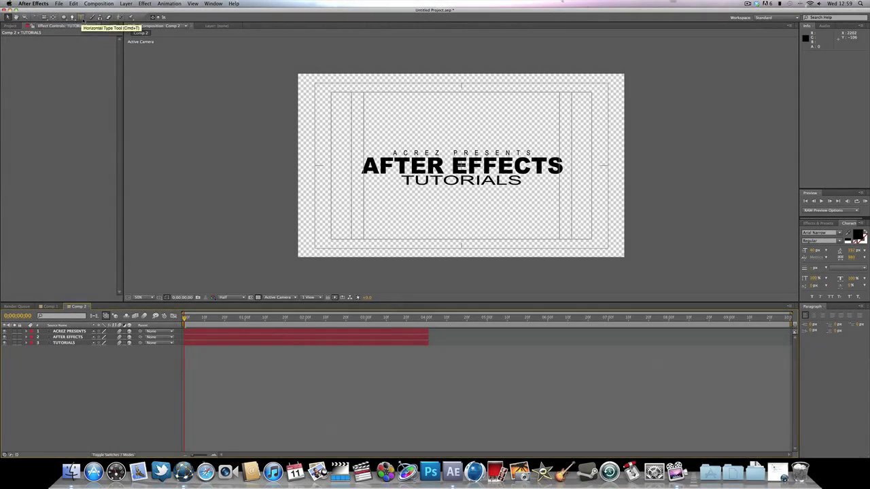
pyautogui.click(81, 17)
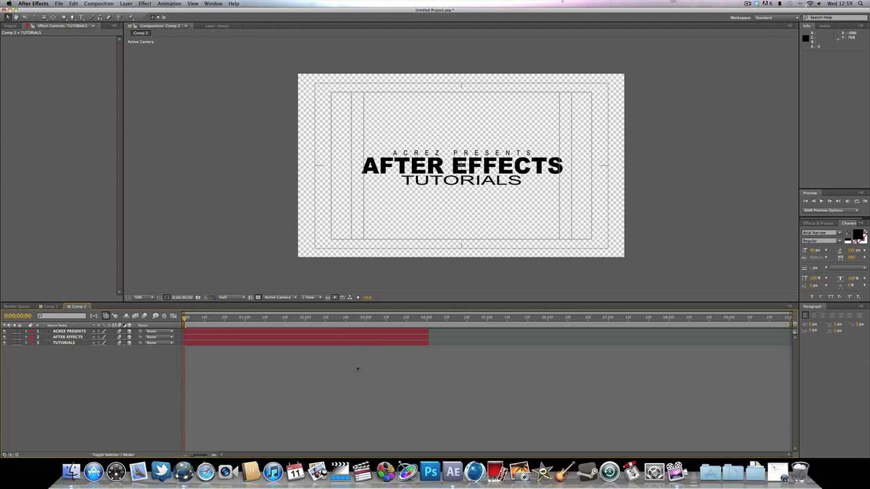
# Step: Create a comp-size solid in Comp 2 with the pale blue colour C2D8F4
pyautogui.click(88, 4)
pyautogui.moveTo(156, 12)
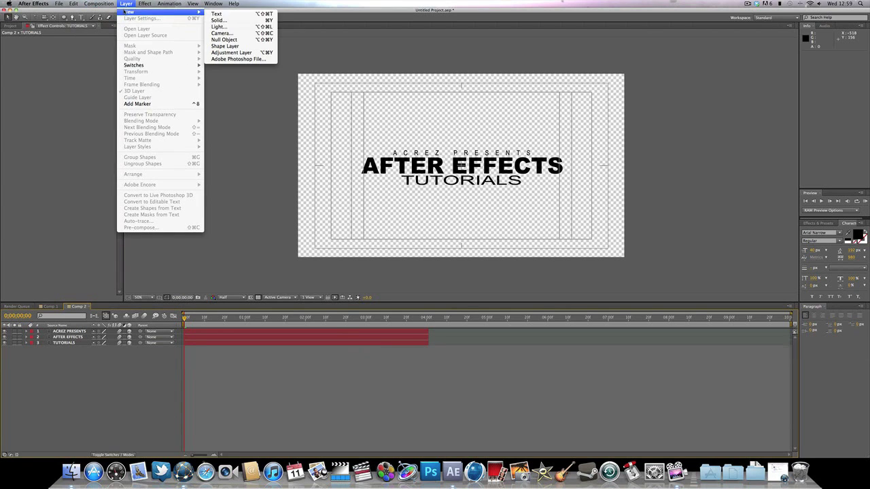
pyautogui.click(251, 20)
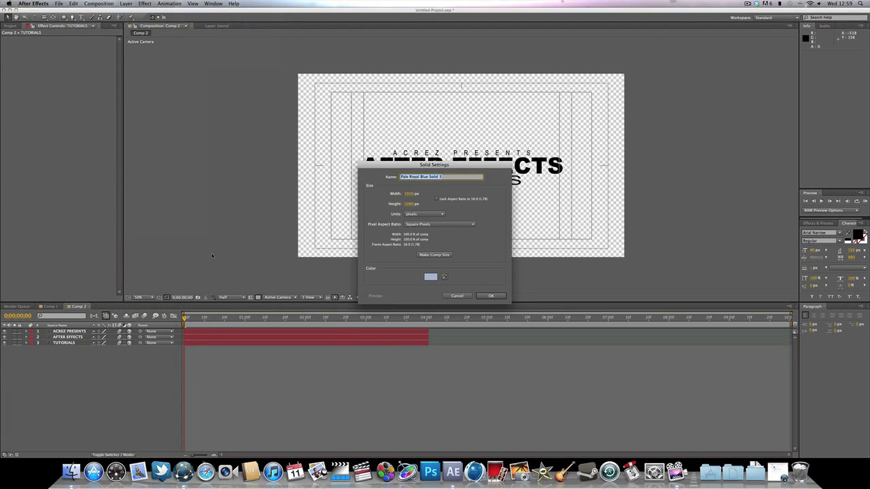
pyautogui.click(431, 276)
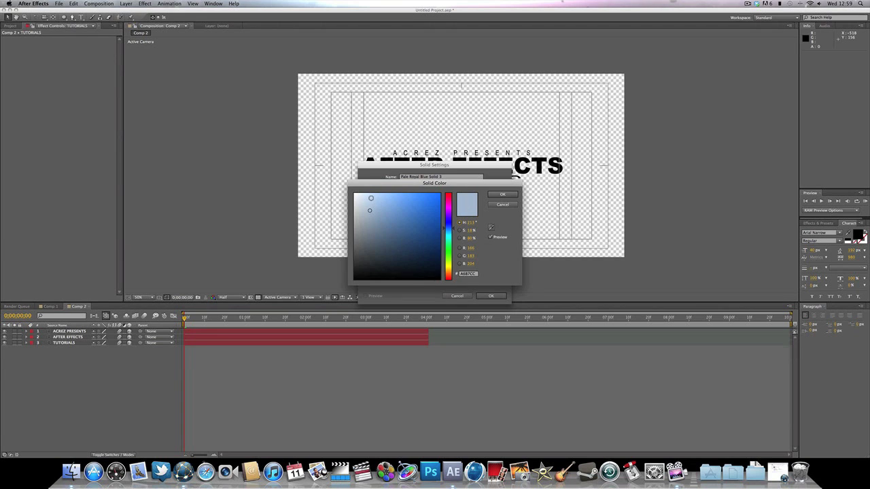
pyautogui.click(371, 197)
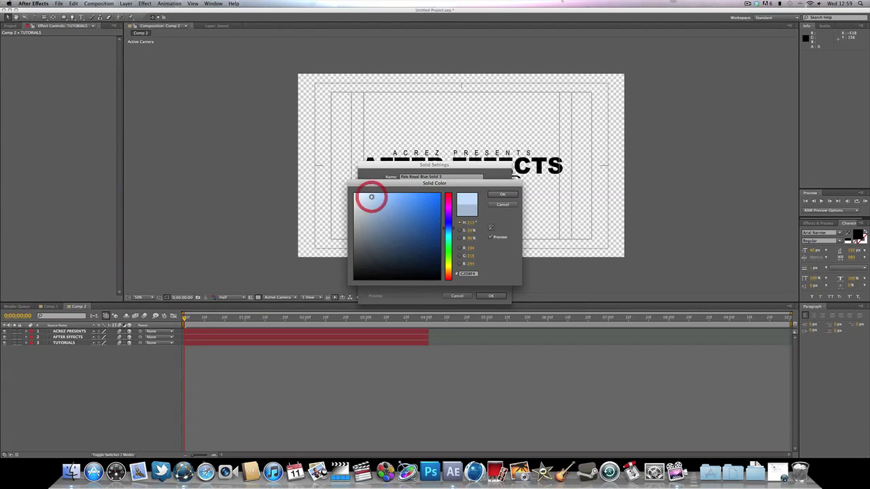
pyautogui.press('Return')
pyautogui.click(490, 296)
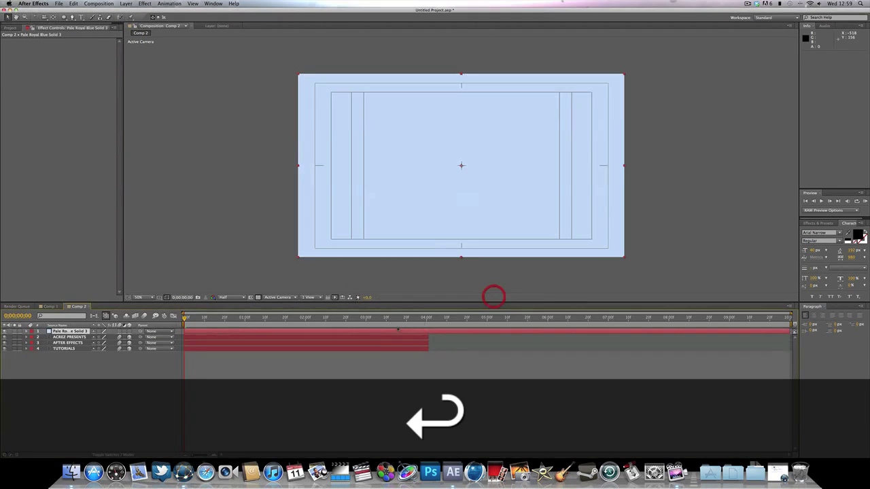
# Step: Create a second comp-size solid in a slightly darker shade of the pale blue
pyautogui.click(126, 3)
pyautogui.moveTo(130, 12)
pyautogui.click(230, 21)
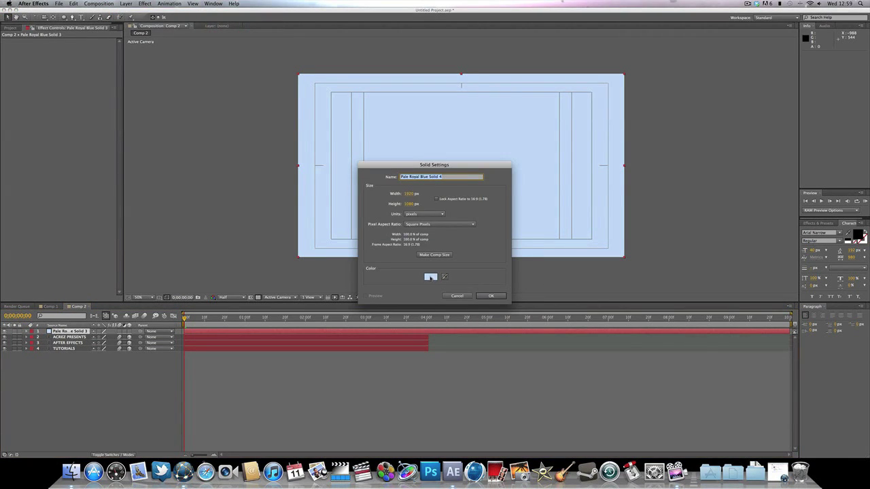
pyautogui.click(430, 277)
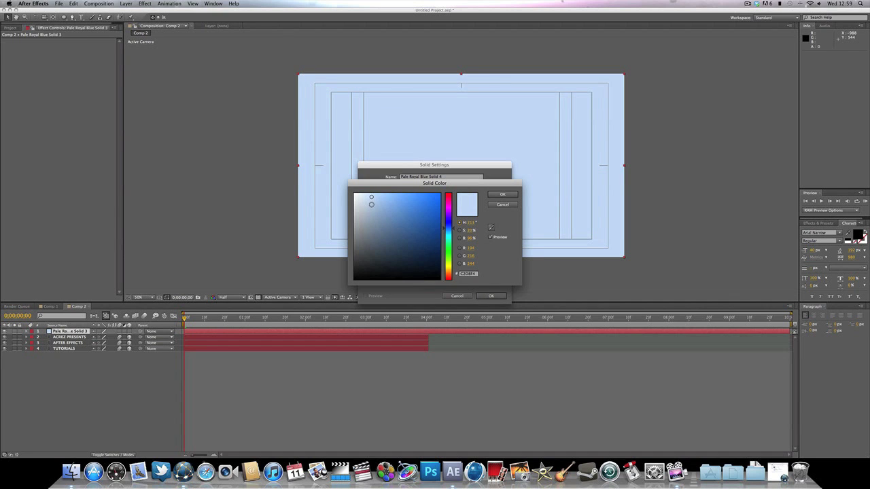
pyautogui.click(372, 204)
pyautogui.press('Return')
pyautogui.click(491, 295)
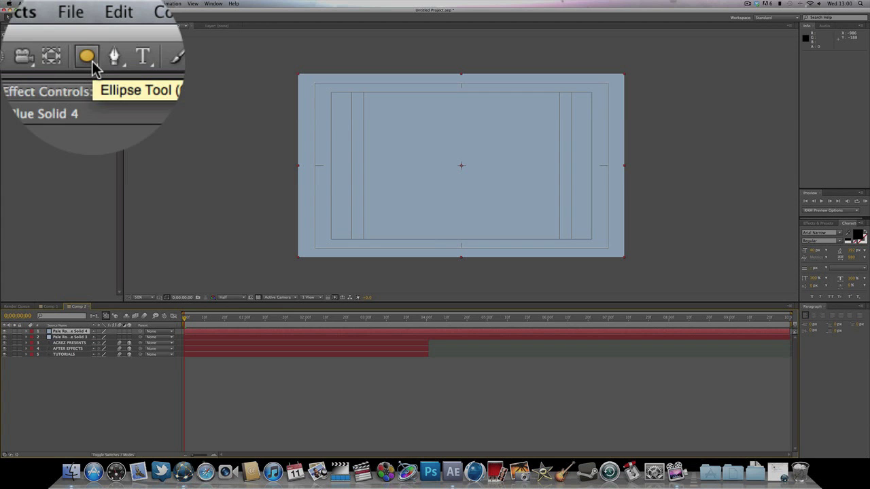
# Step: Add a full-size elliptical mask to the darker blue solid and set its mode to Subtract
pyautogui.click(66, 18)
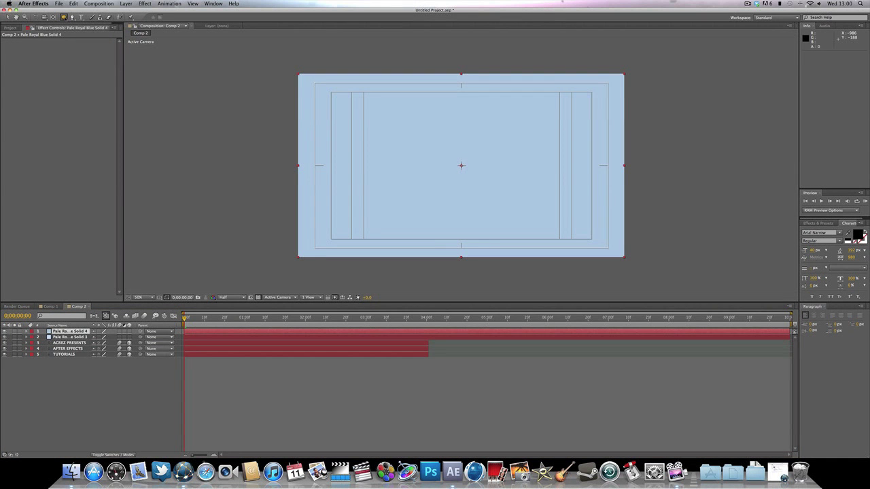
pyautogui.doubleClick(65, 18)
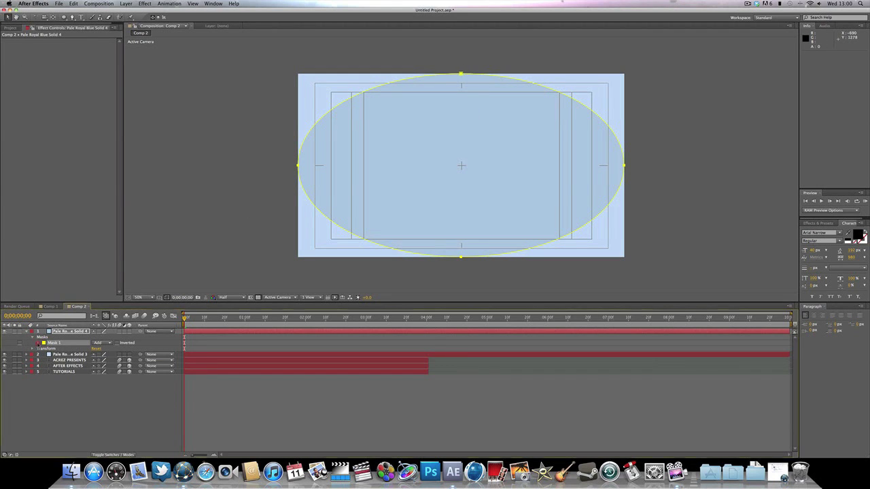
pyautogui.click(40, 342)
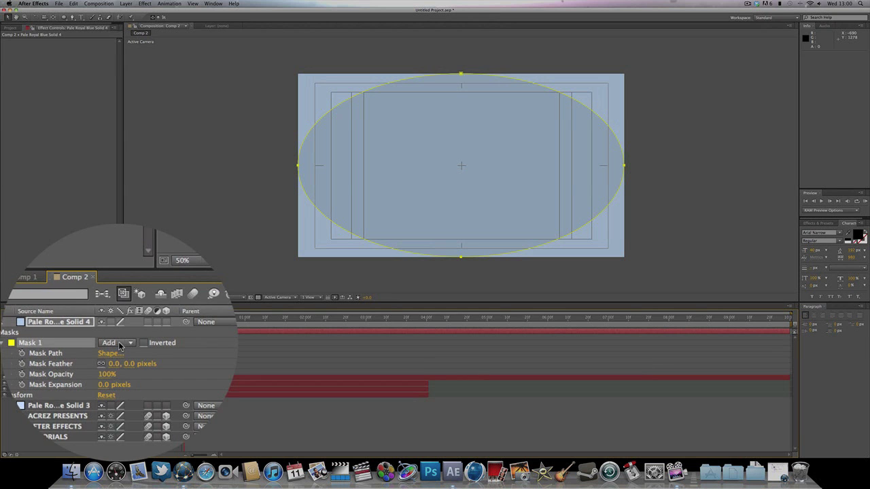
pyautogui.click(119, 343)
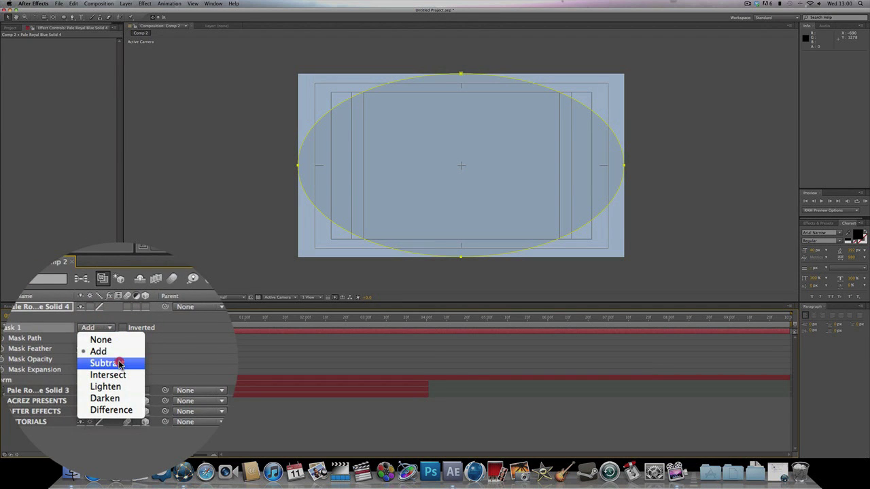
pyautogui.click(119, 364)
# Step: Set the elliptical mask's feather to 184 pixels to soften the vignette
pyautogui.moveTo(119, 359); pyautogui.dragTo(172, 355)
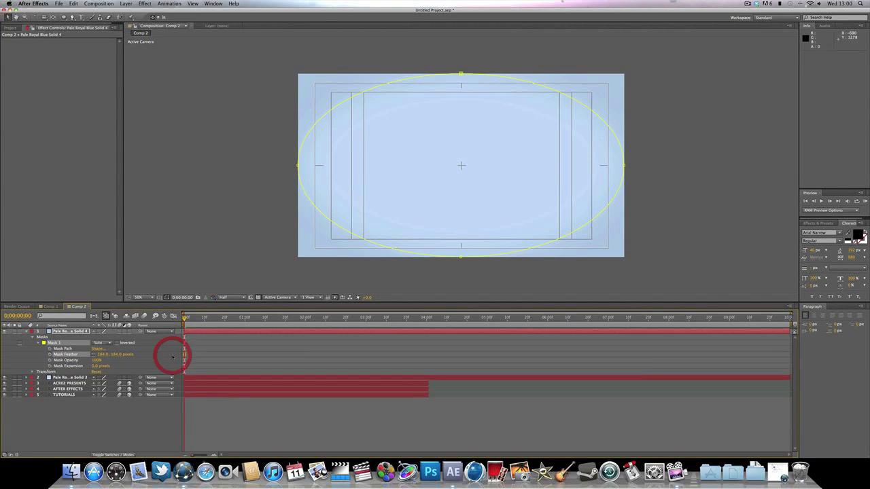
pyautogui.click(202, 214)
pyautogui.click(191, 216)
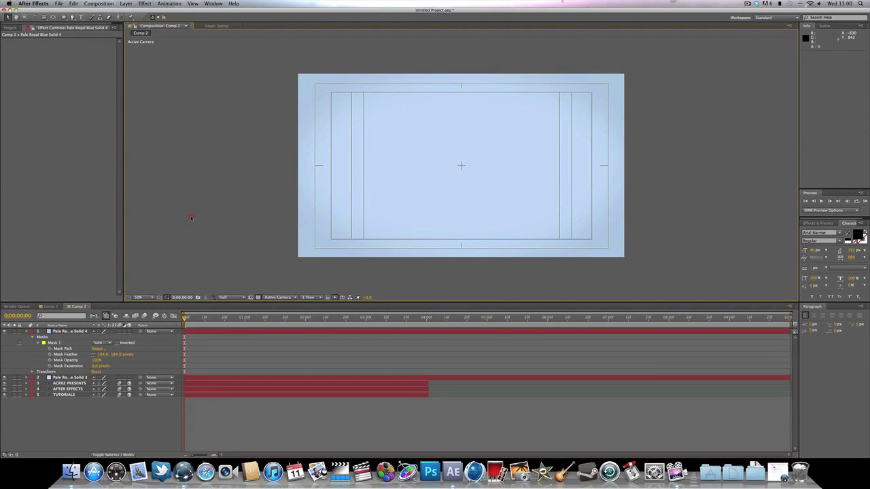
# Step: Move both blue solids below the three text layers, undoing any accidental shift in time
pyautogui.click(232, 332)
pyautogui.press('u')
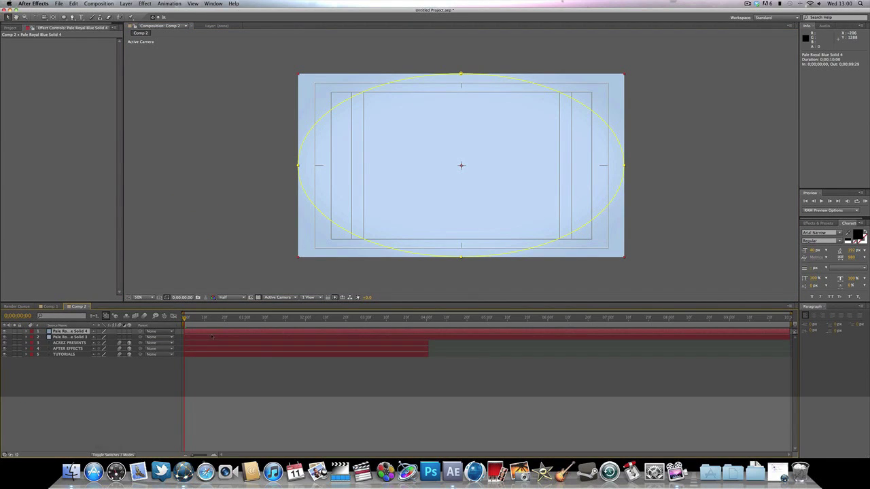
pyautogui.keyDown('shift'); pyautogui.click(220, 337); pyautogui.keyUp('shift')
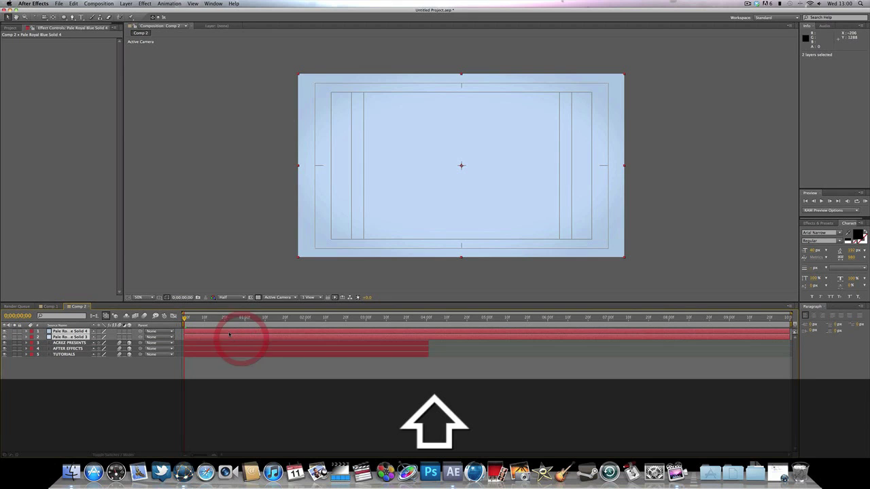
pyautogui.click(231, 373)
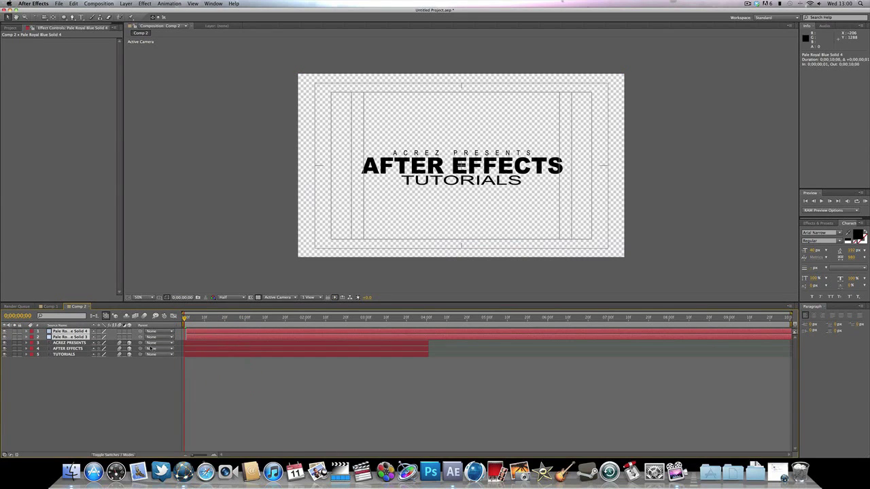
pyautogui.press('super+z')
pyautogui.press('super+z')
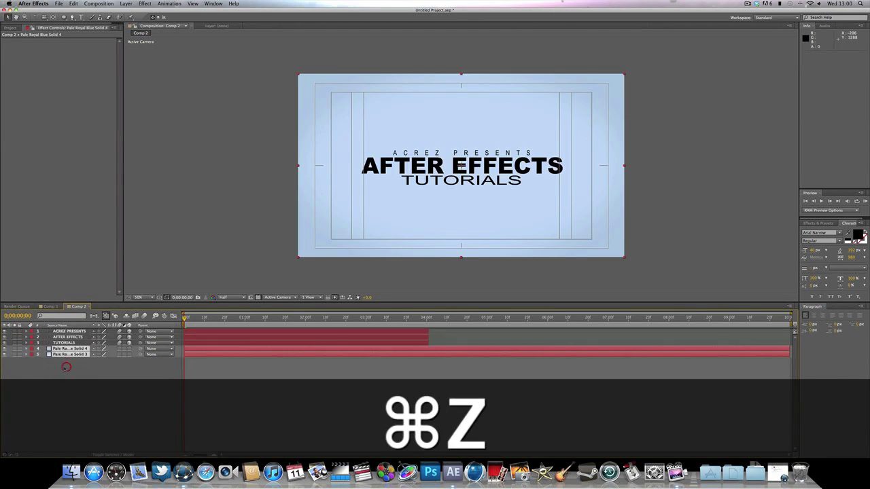
pyautogui.click(235, 379)
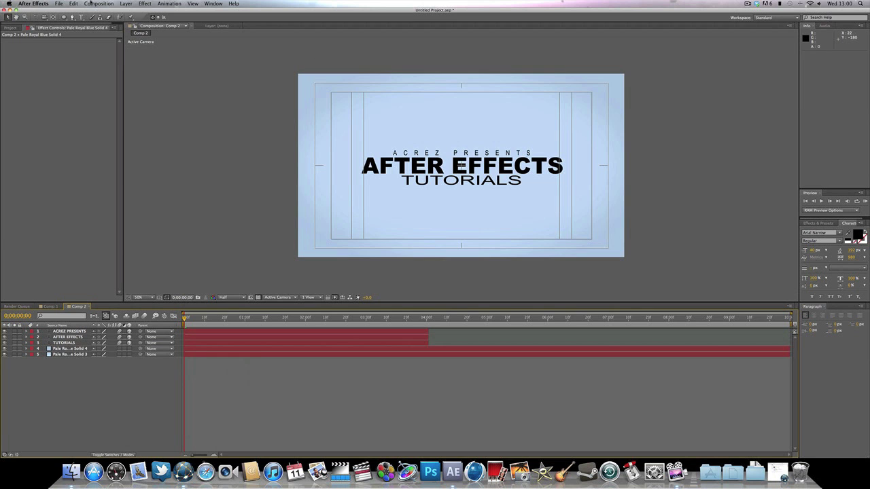
# Step: Scrub through Comp 1 to examine the sliding bars behind the text and return to the start
pyautogui.click(52, 306)
pyautogui.moveTo(184, 318); pyautogui.dragTo(427, 319)
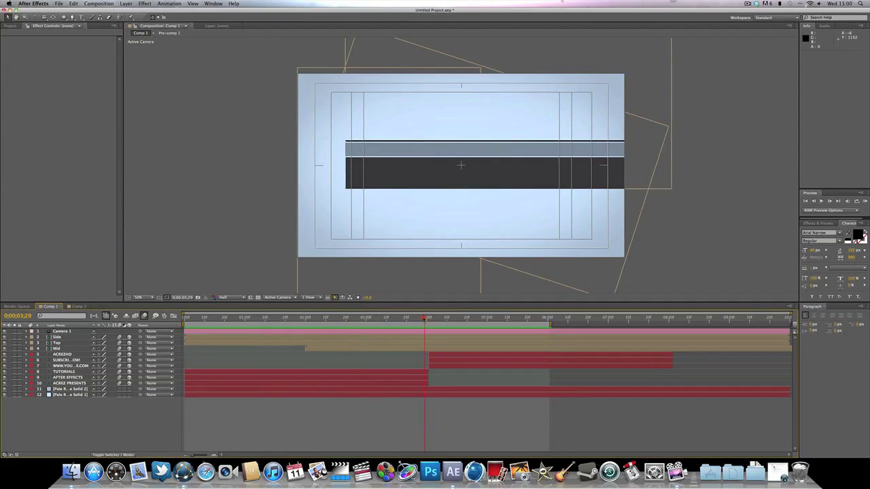
pyautogui.click(160, 336)
pyautogui.press('Home')
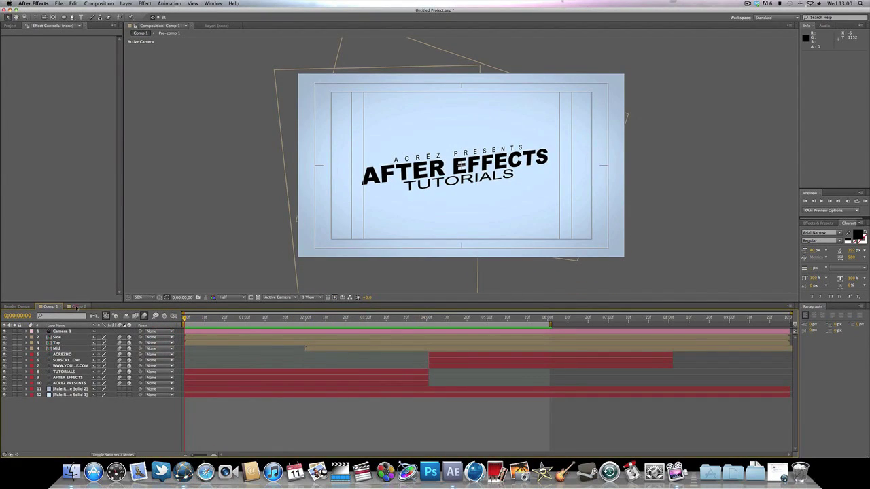
# Step: Create a dark gray solid in Comp 2 and scale its height to 17% to form a full-width horizontal bar
pyautogui.click(76, 306)
pyautogui.click(126, 3)
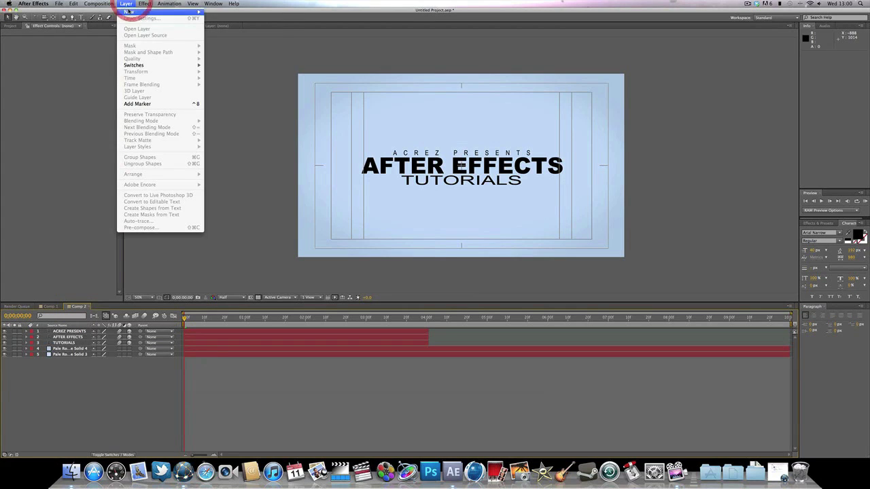
pyautogui.moveTo(156, 10)
pyautogui.click(237, 19)
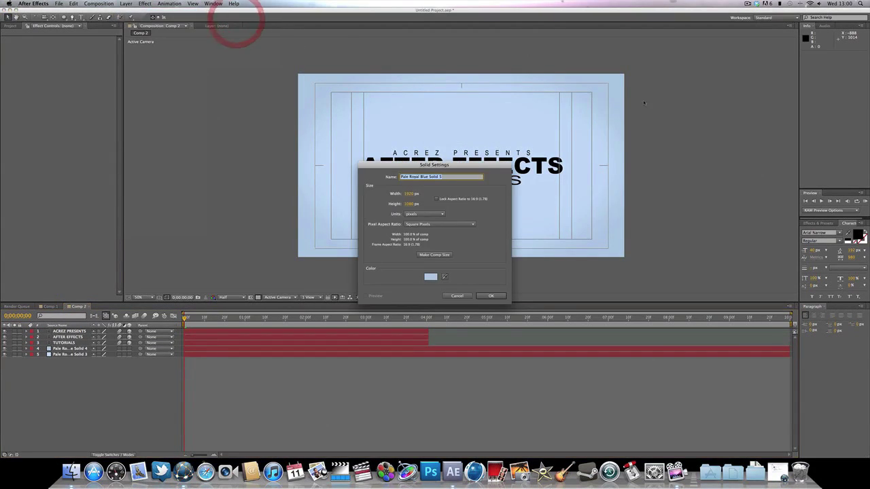
pyautogui.click(431, 276)
pyautogui.moveTo(431, 272); pyautogui.dragTo(328, 265)
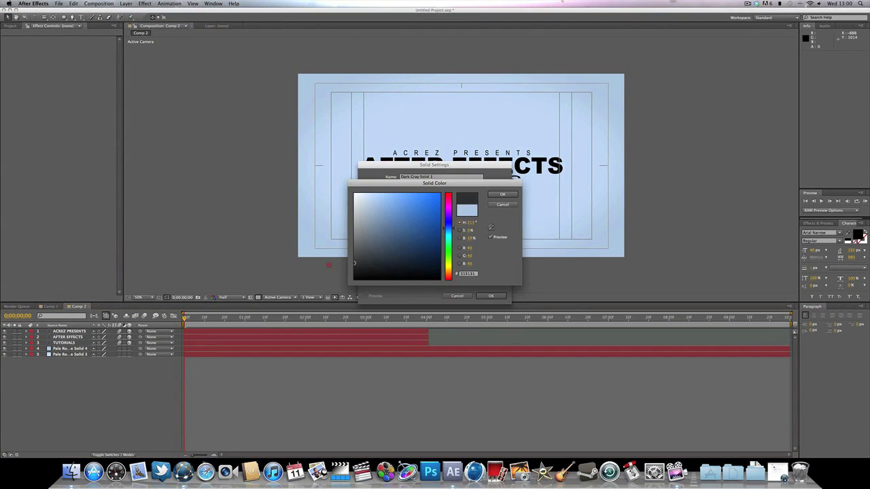
pyautogui.press('Return')
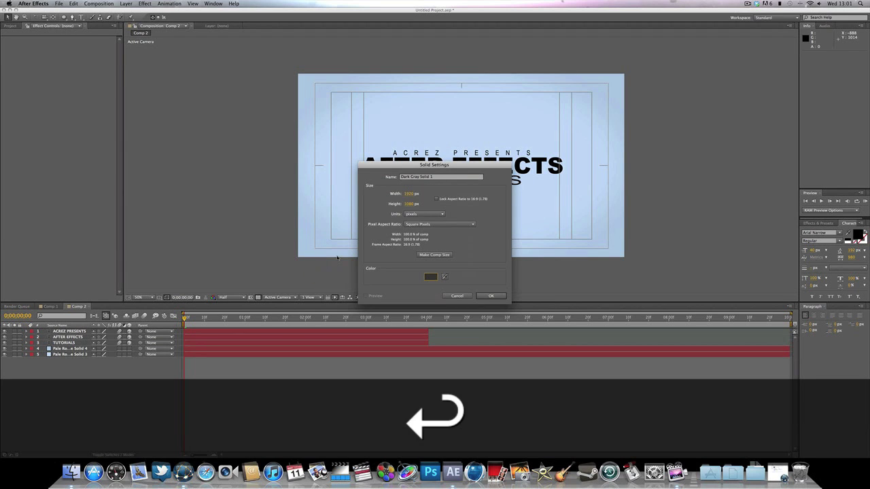
pyautogui.press('Return')
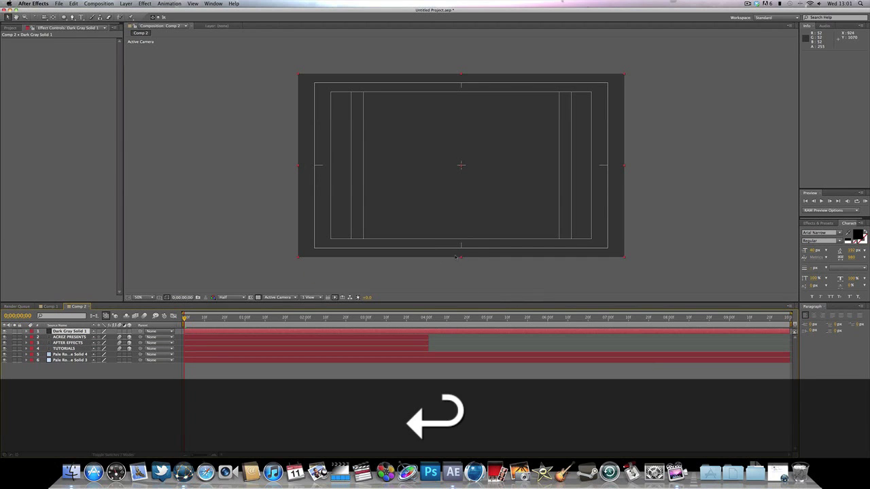
pyautogui.moveTo(462, 258); pyautogui.dragTo(455, 182)
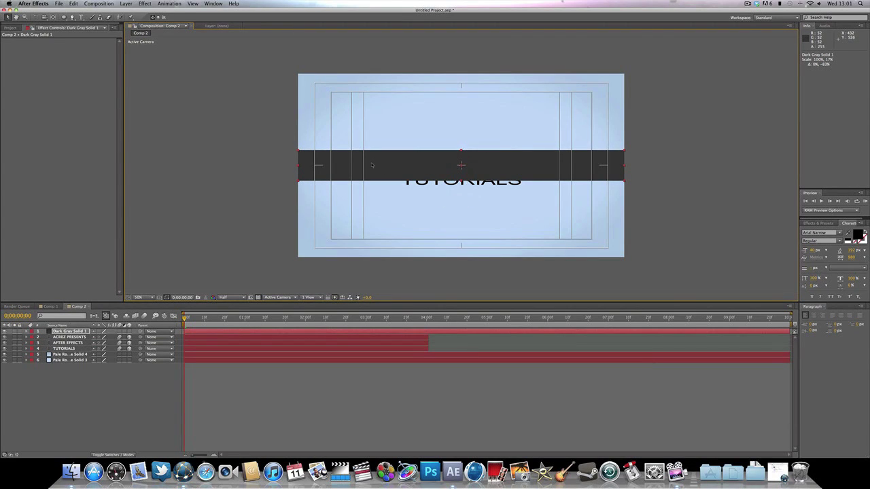
# Step: Create a solid in colour #60748D, shape it into a thin full-width bar, and stack it beneath the dark gray bar at the frame's upper edge
pyautogui.click(125, 4)
pyautogui.moveTo(136, 12)
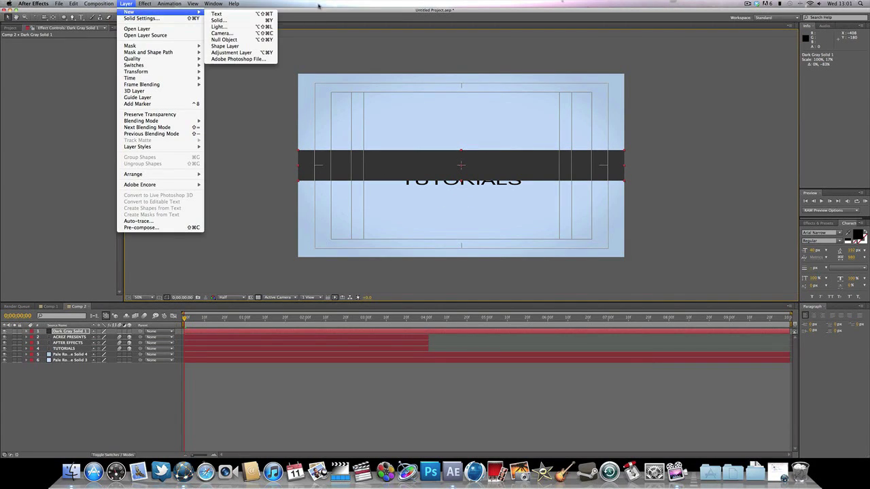
pyautogui.click(257, 19)
pyautogui.click(428, 278)
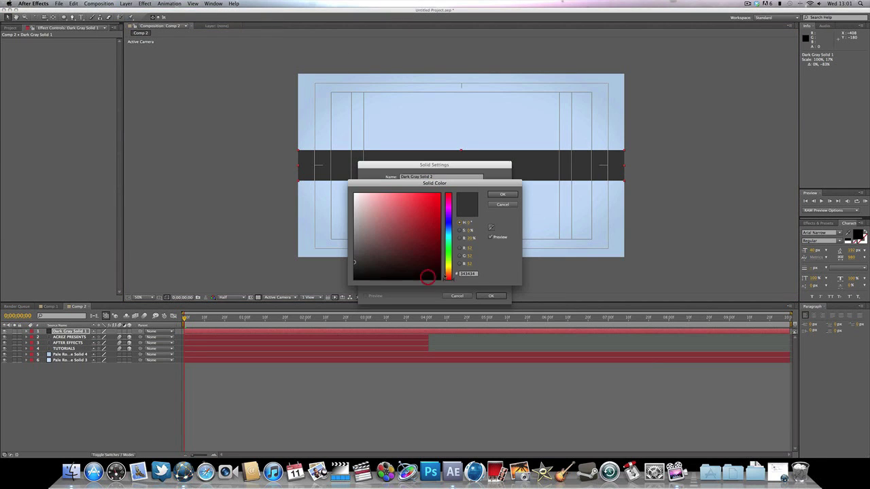
pyautogui.moveTo(452, 237); pyautogui.dragTo(449, 228)
pyautogui.moveTo(385, 207)
pyautogui.mouseDown()
pyautogui.moveTo(386, 192)
pyautogui.moveTo(389, 228)
pyautogui.mouseUp()
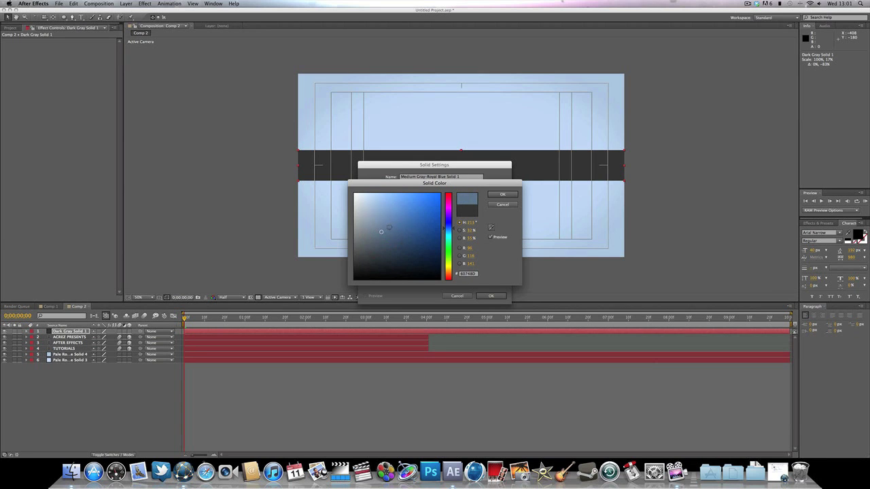
pyautogui.press('Return')
pyautogui.press('Return')
pyautogui.moveTo(461, 73); pyautogui.dragTo(481, 89)
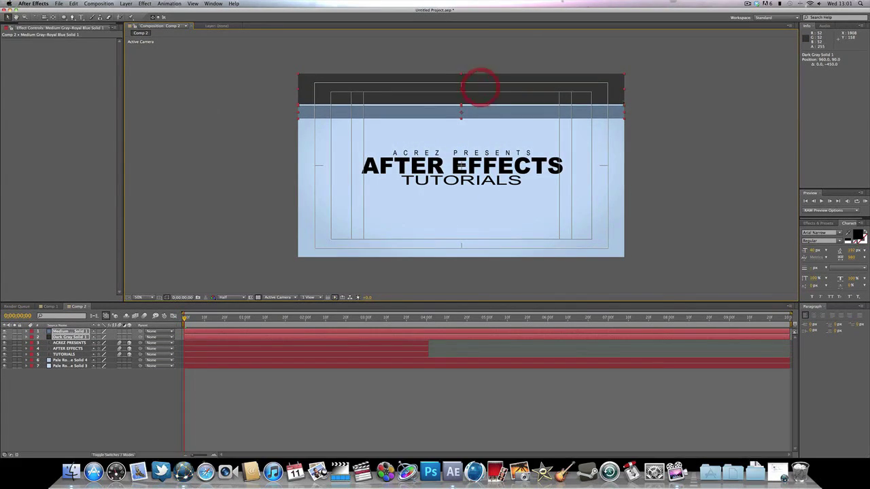
pyautogui.click(694, 118)
# Step: Create a black solid, scale its height to 1%, and place it as a thin line just below the blue bar
pyautogui.click(127, 3)
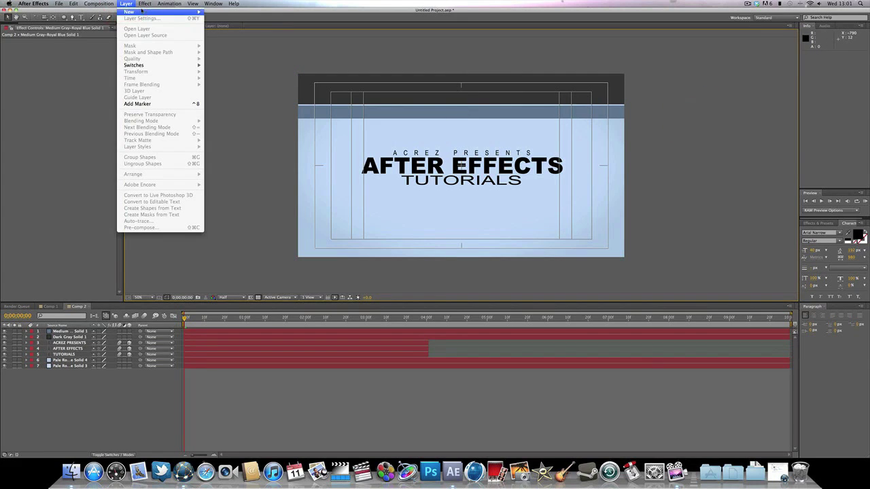
pyautogui.moveTo(136, 11)
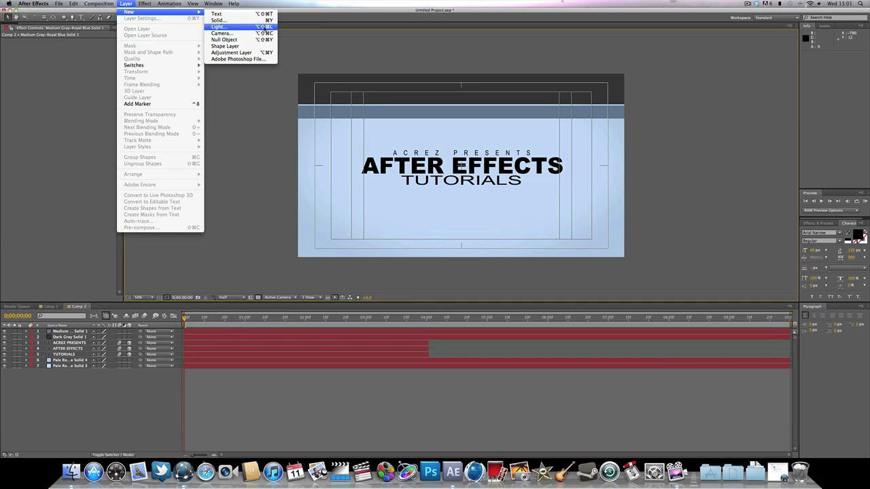
pyautogui.click(251, 19)
pyautogui.click(430, 277)
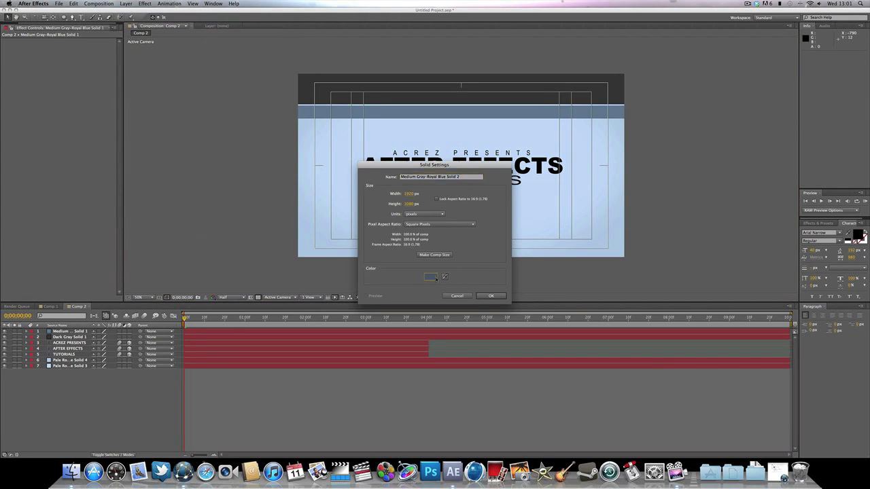
pyautogui.press('Return')
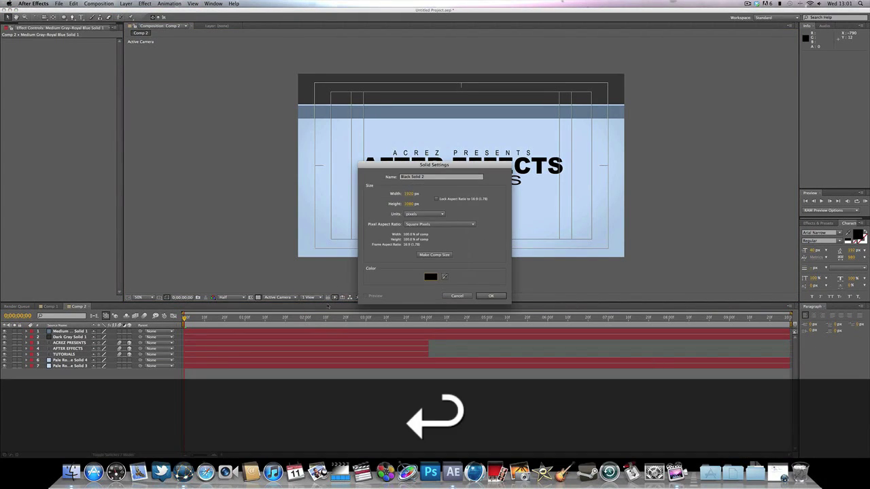
pyautogui.press('Return')
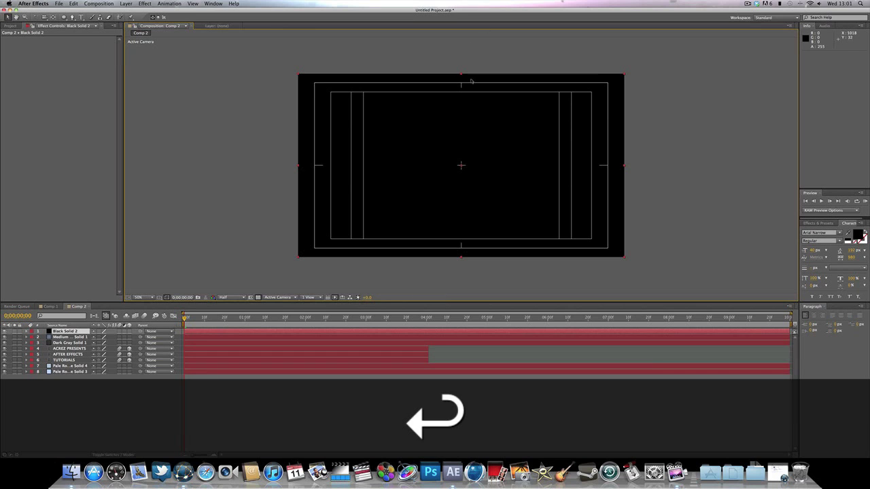
pyautogui.moveTo(462, 77); pyautogui.dragTo(462, 165)
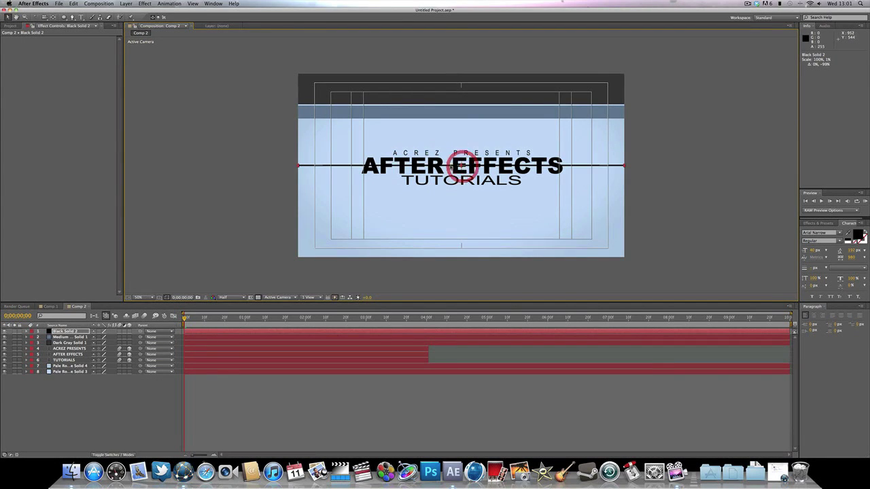
pyautogui.moveTo(347, 167); pyautogui.dragTo(350, 112)
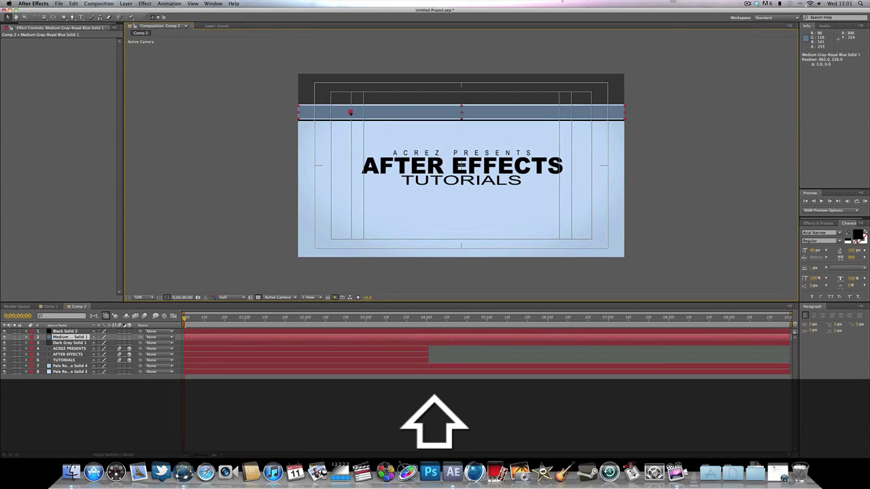
pyautogui.click(670, 131)
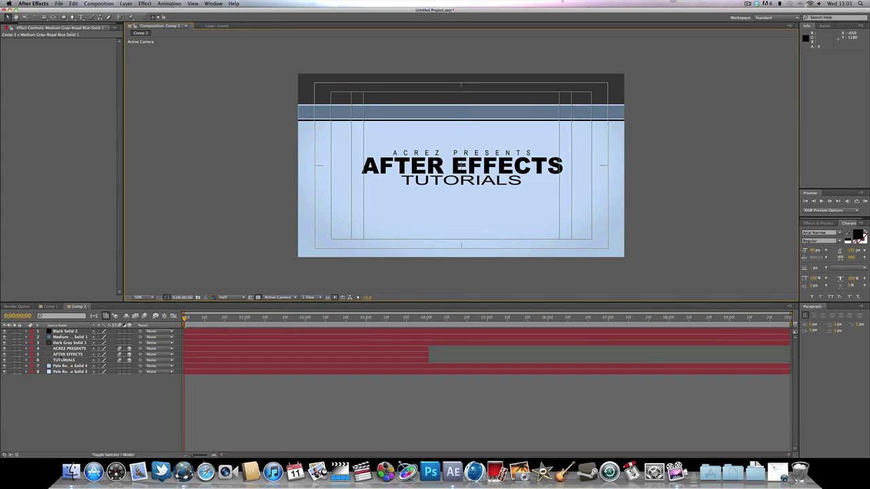
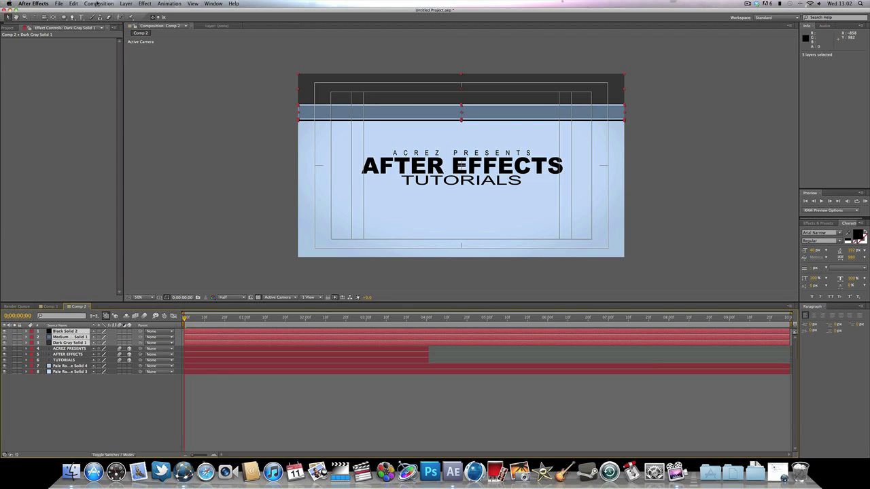
# Step: Pre-compose the black, blue and dark gray bar solids into Pre-comp 2, moving all attributes into the new composition
pyautogui.click(122, 4)
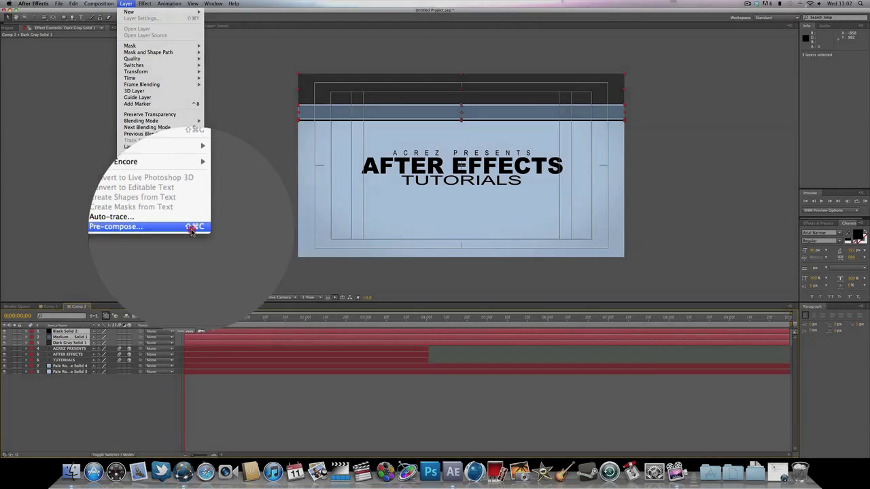
pyautogui.click(191, 229)
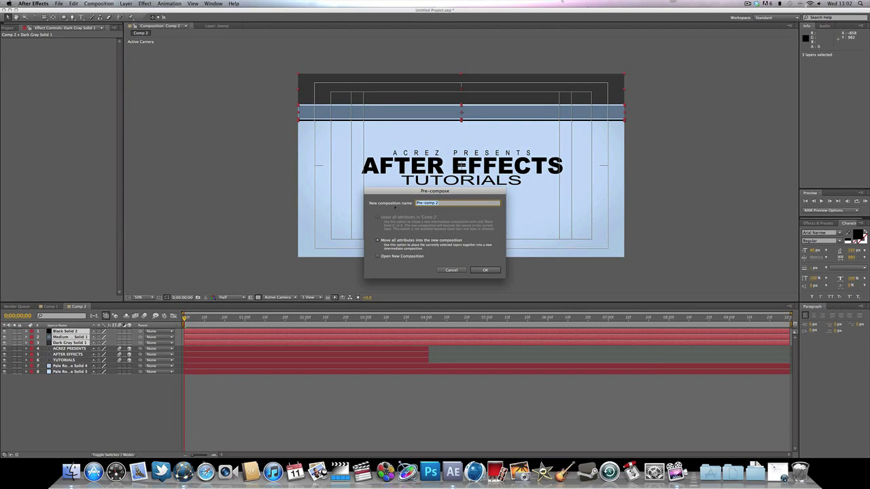
pyautogui.click(492, 271)
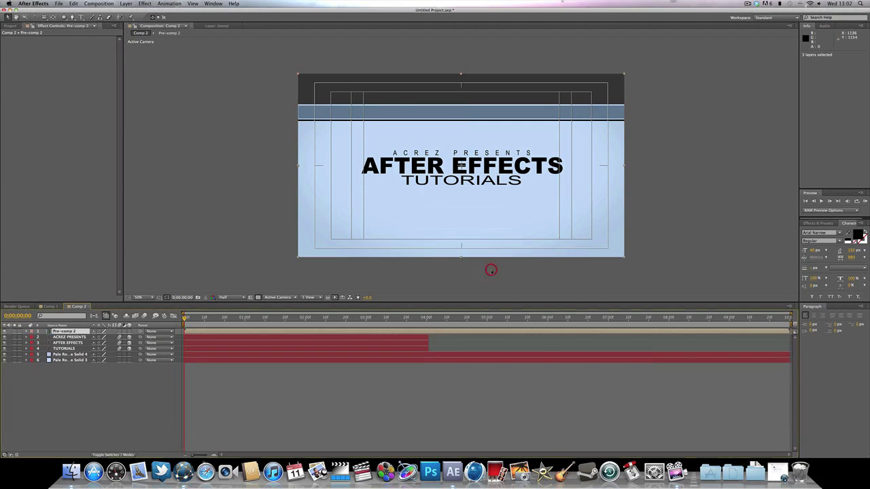
# Step: Open Pre-comp 2, shift the blue bar slightly left, and scale its width to about 102% so it extends past both frame edges
pyautogui.rightClick(77, 332)
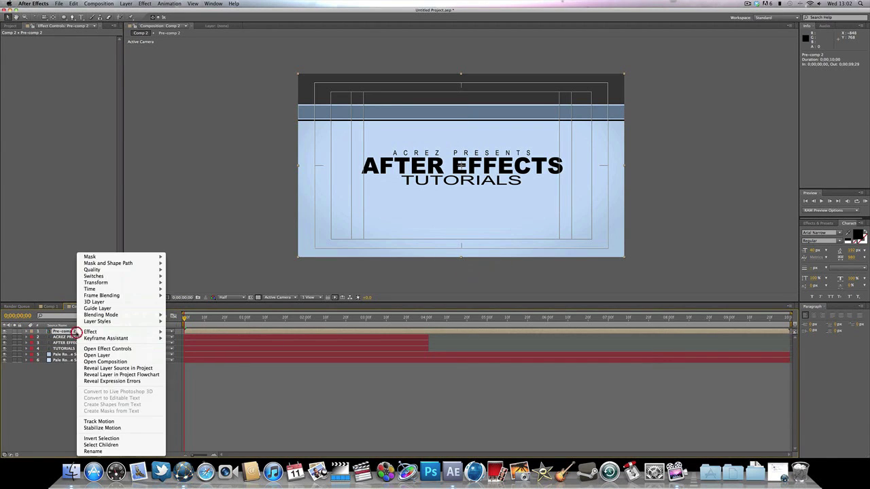
pyautogui.click(138, 362)
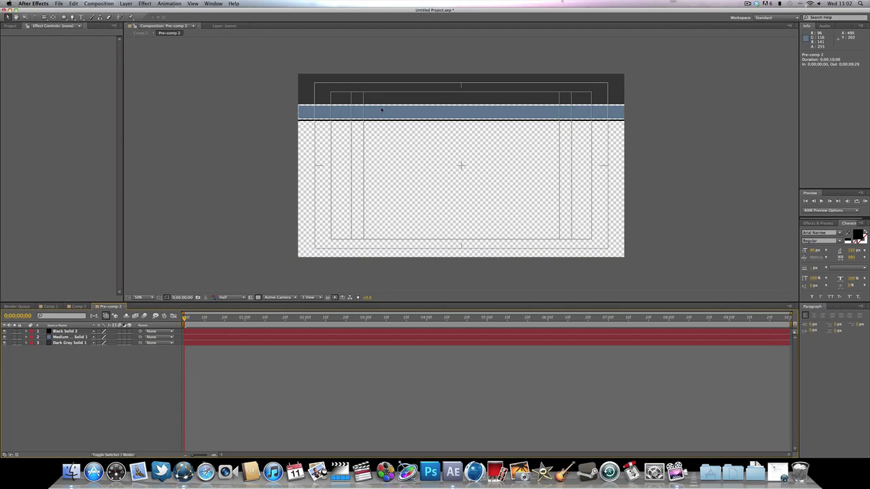
pyautogui.moveTo(381, 111); pyautogui.dragTo(380, 110)
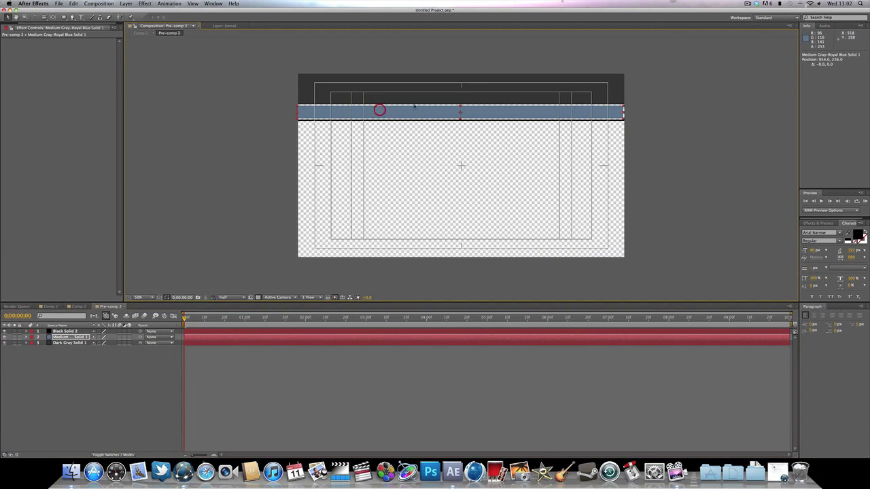
pyautogui.moveTo(624, 112); pyautogui.dragTo(625, 113)
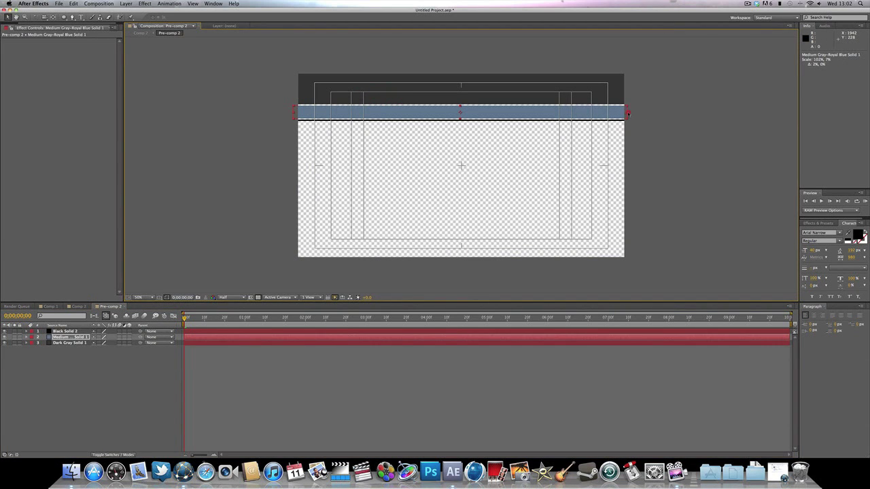
pyautogui.click(651, 112)
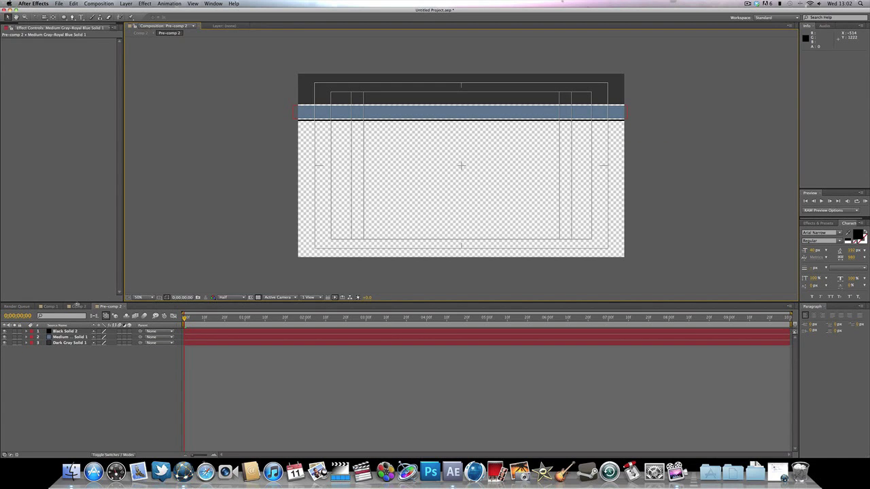
# Step: In Comp 2, duplicate the Pre-comp 2 layer and move the copy straight down to about position 960, 968
pyautogui.click(78, 306)
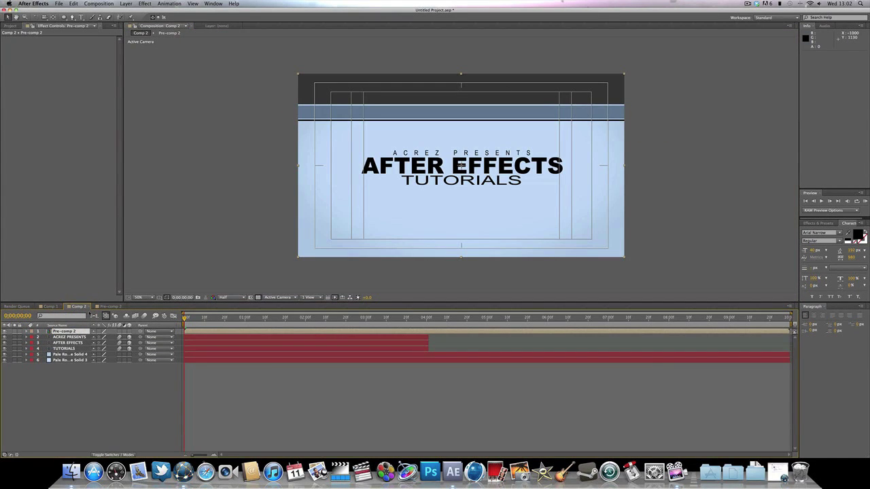
pyautogui.click(103, 307)
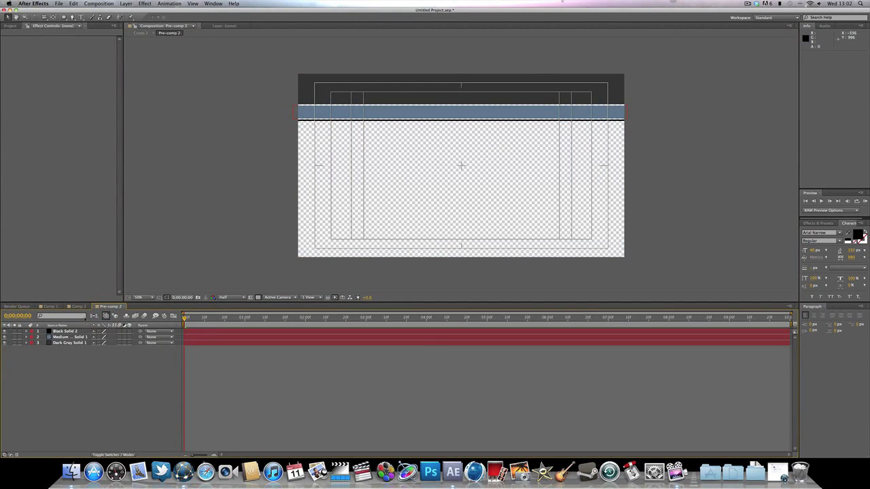
pyautogui.click(79, 306)
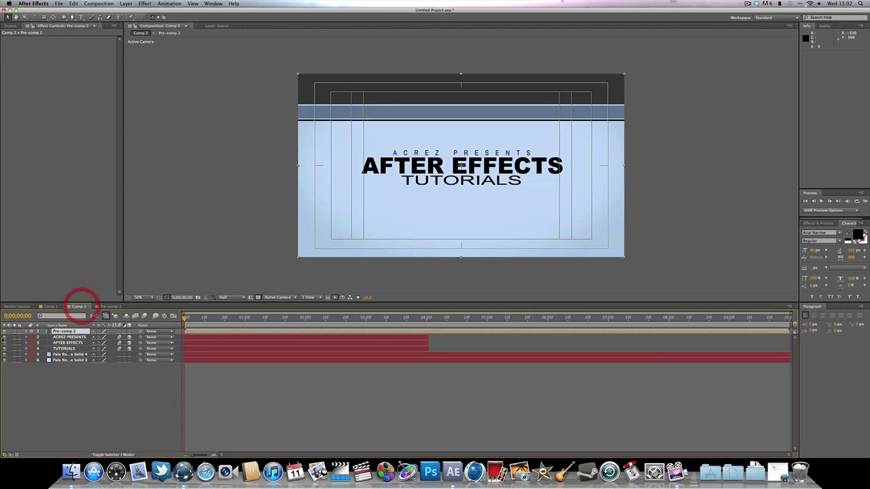
pyautogui.click(74, 331)
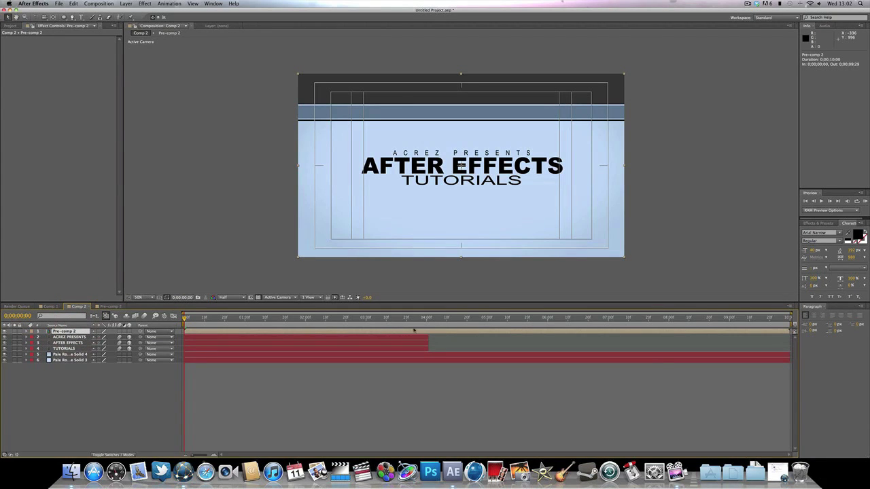
pyautogui.press('super+v')
pyautogui.moveTo(415, 82); pyautogui.dragTo(422, 163)
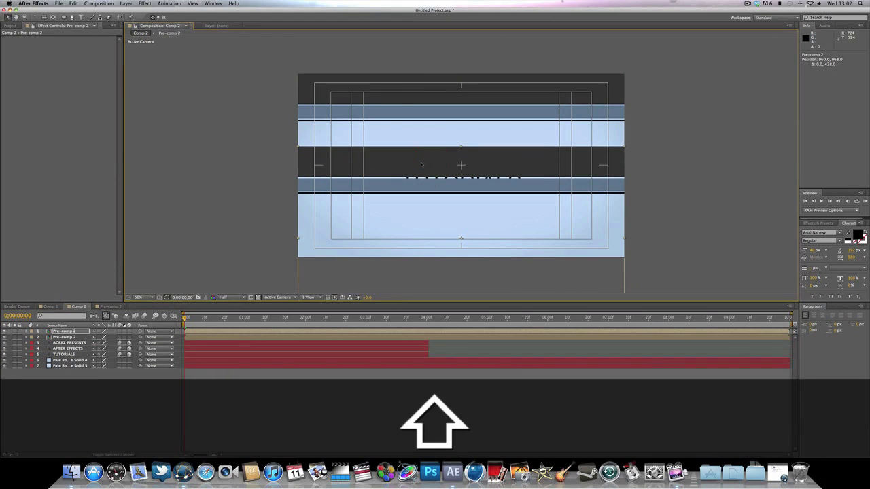
# Step: In Pre-comp 2, set Position keyframes at 2 seconds for all three bar solids
pyautogui.click(99, 307)
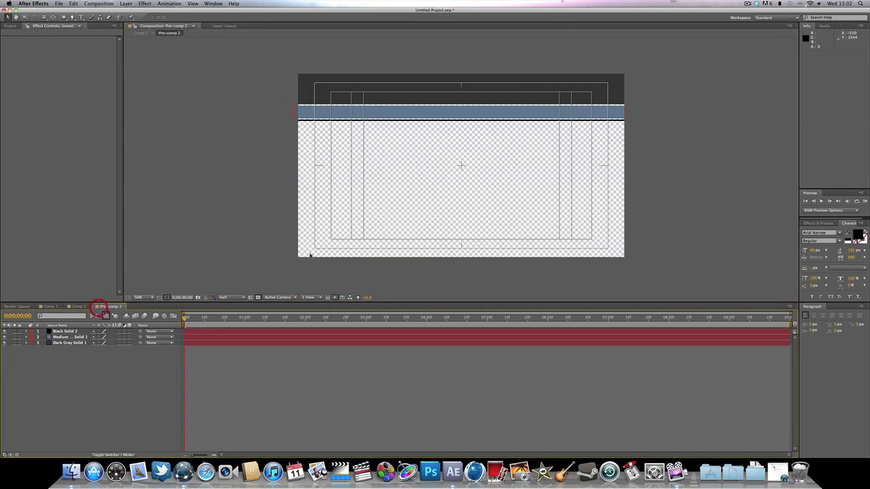
pyautogui.click(257, 69)
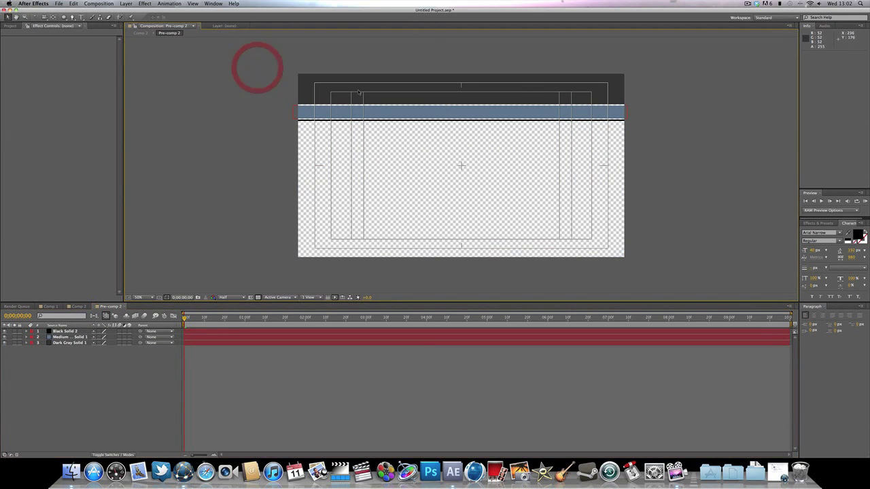
pyautogui.click(70, 344)
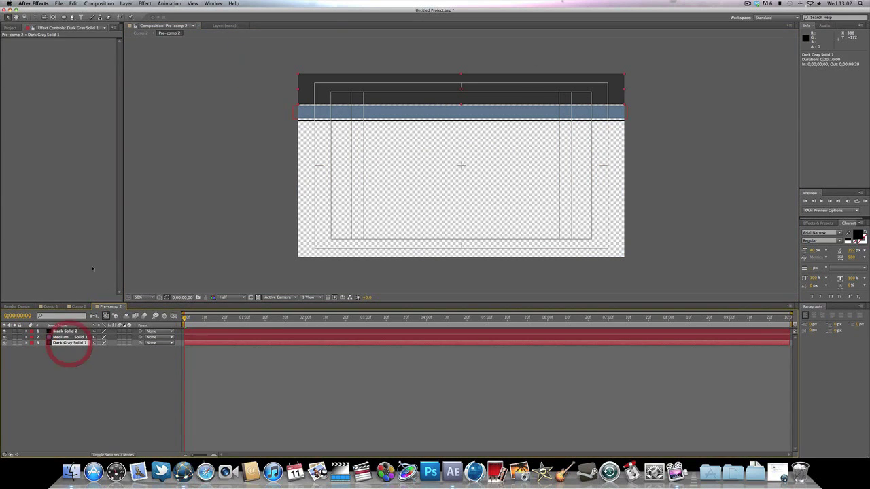
pyautogui.keyDown('shift'); pyautogui.click(71, 332); pyautogui.keyUp('shift')
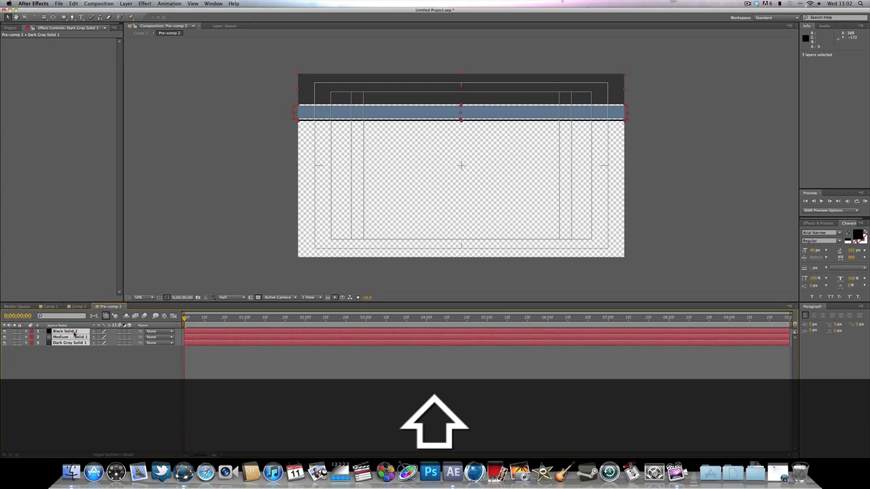
pyautogui.moveTo(314, 322); pyautogui.dragTo(306, 318)
pyautogui.press('p')
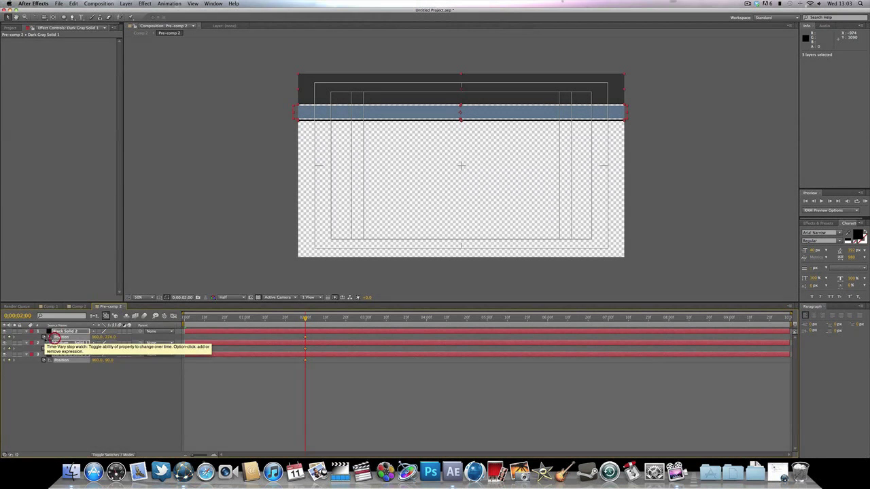
pyautogui.click(44, 337)
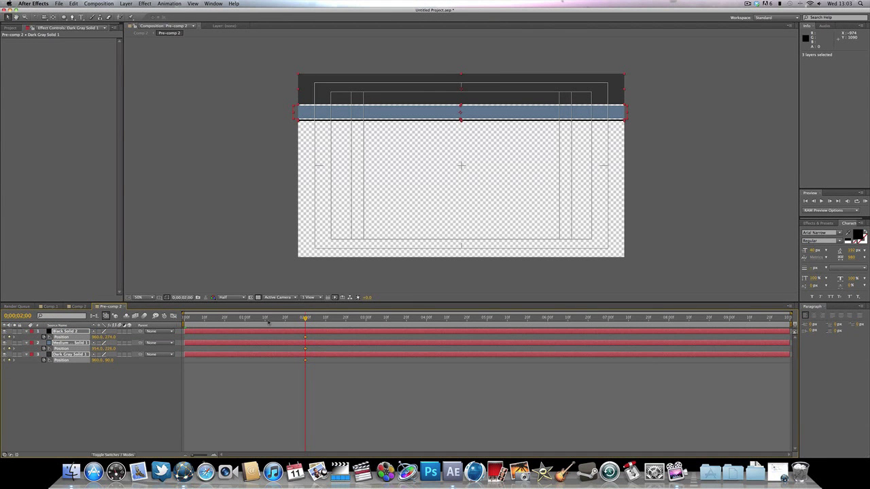
# Step: At time 0, move the dark gray bar off the frame's left side to position -1000, 90
pyautogui.moveTo(269, 321); pyautogui.dragTo(176, 319)
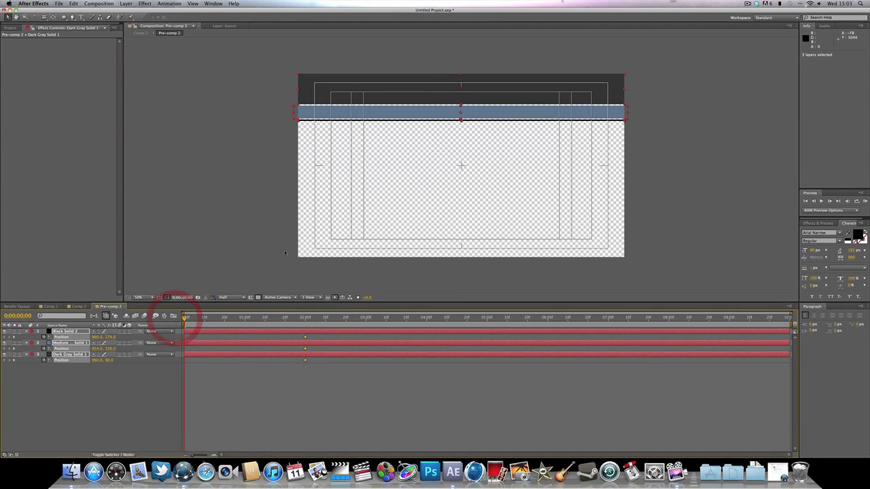
pyautogui.click(266, 202)
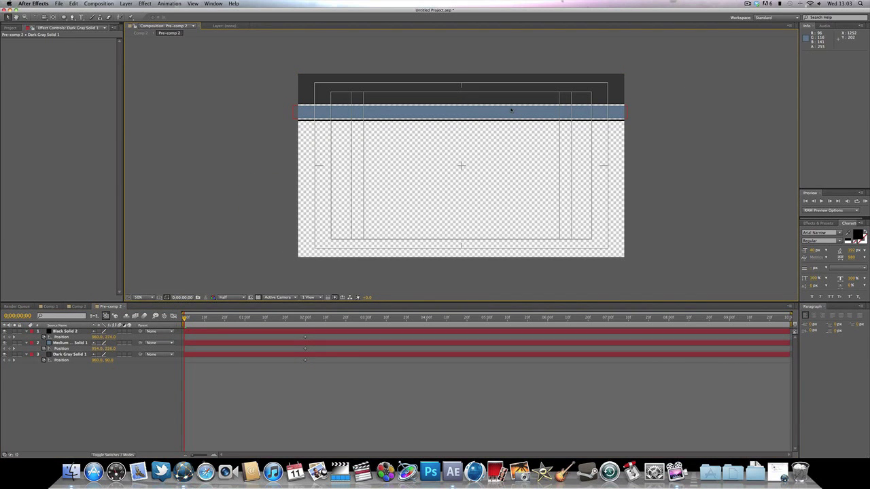
pyautogui.moveTo(490, 98); pyautogui.dragTo(156, 91)
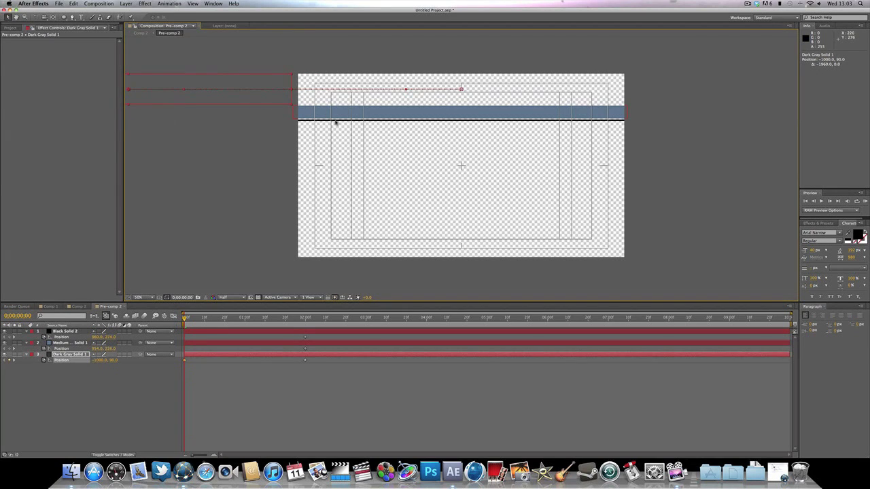
# Step: At time 0, move the black bar off the frame's left side to about -1002, 274 and the blue bar off the right to 2968, 226
pyautogui.click(336, 121)
pyautogui.moveTo(336, 121); pyautogui.dragTo(35, 121)
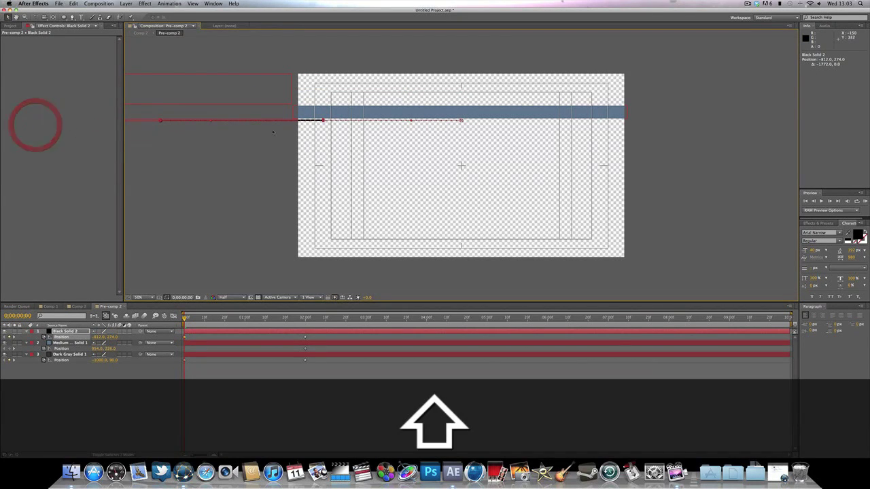
pyautogui.moveTo(263, 121); pyautogui.dragTo(227, 120)
pyautogui.moveTo(447, 111); pyautogui.dragTo(786, 121)
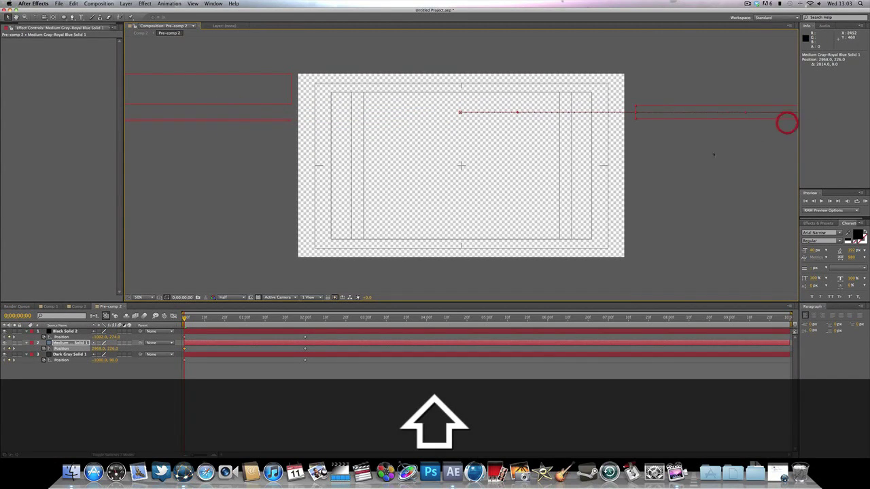
# Step: Preview the sliding bars in Pre-comp 2 and in Comp 2
pyautogui.press('space')
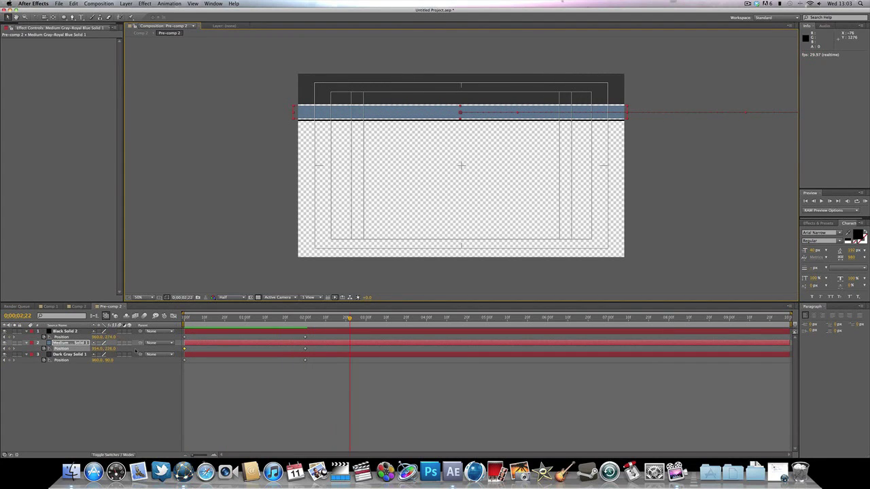
pyautogui.click(78, 306)
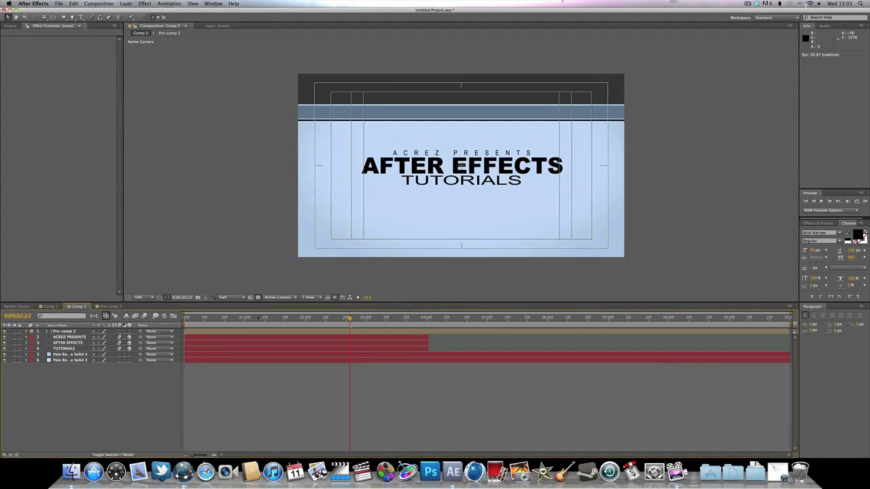
pyautogui.press('KP_0')
pyautogui.click(135, 318)
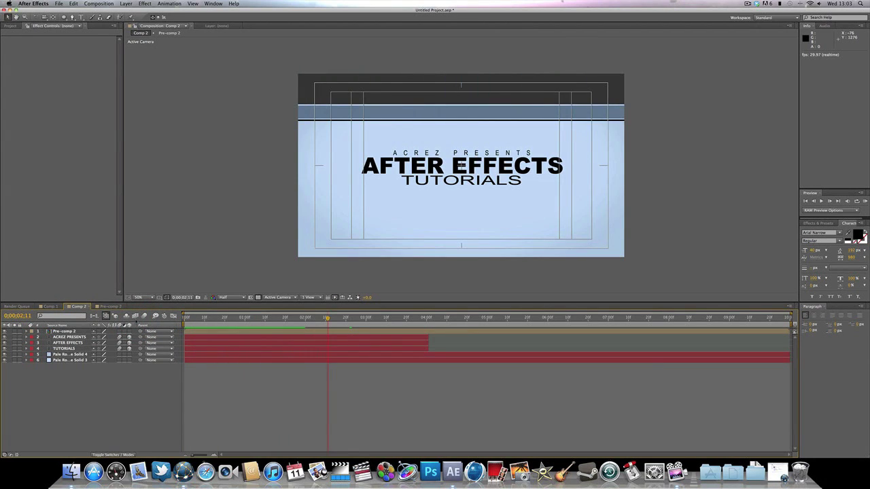
# Step: End the Comp 2 work area at 6 seconds and return to the first frame
pyautogui.moveTo(453, 320); pyautogui.dragTo(547, 318)
pyautogui.press('shift')
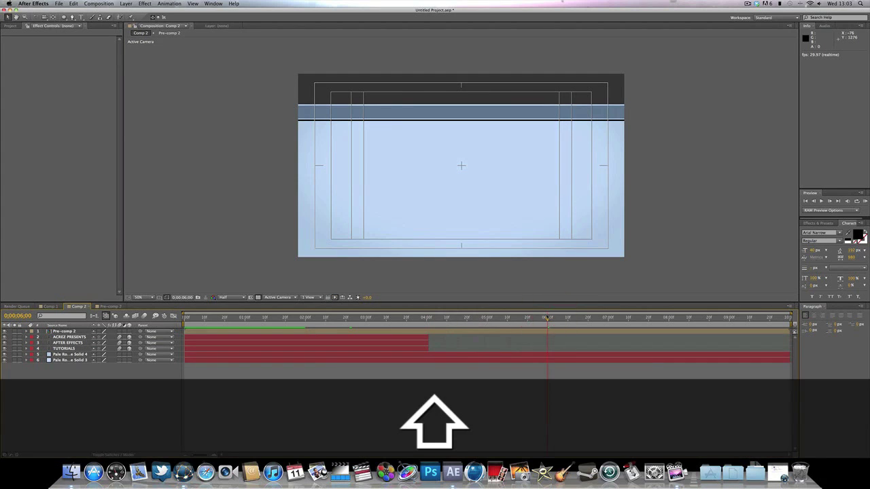
pyautogui.press('n')
pyautogui.moveTo(521, 320); pyautogui.dragTo(470, 319)
pyautogui.press('Home')
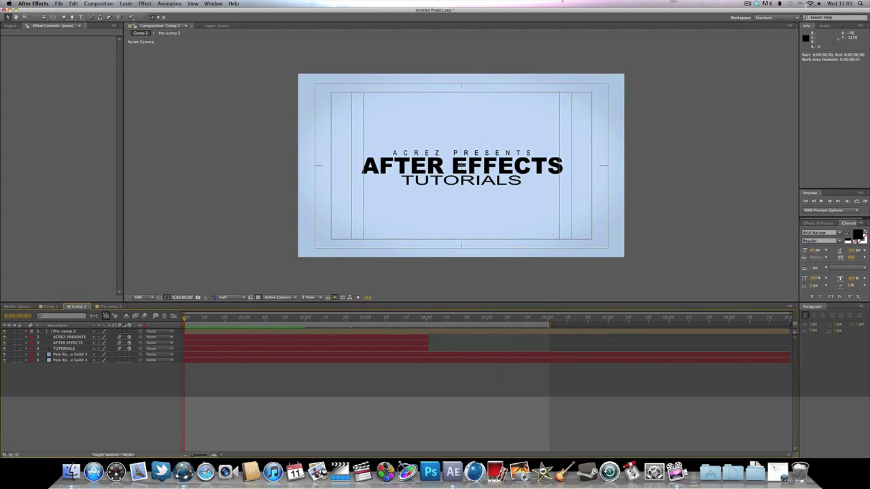
# Step: Duplicate the Pre-comp 2 layer in Comp 2
pyautogui.click(140, 331)
pyautogui.click(68, 331)
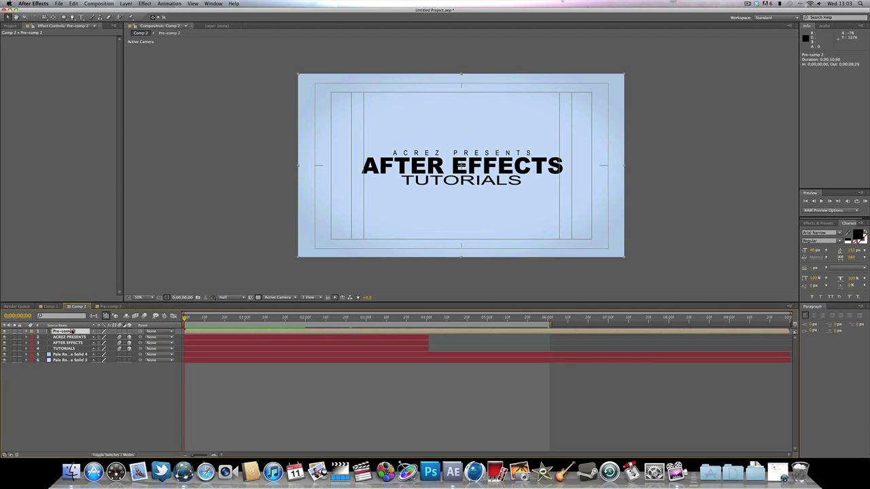
pyautogui.press('super+c')
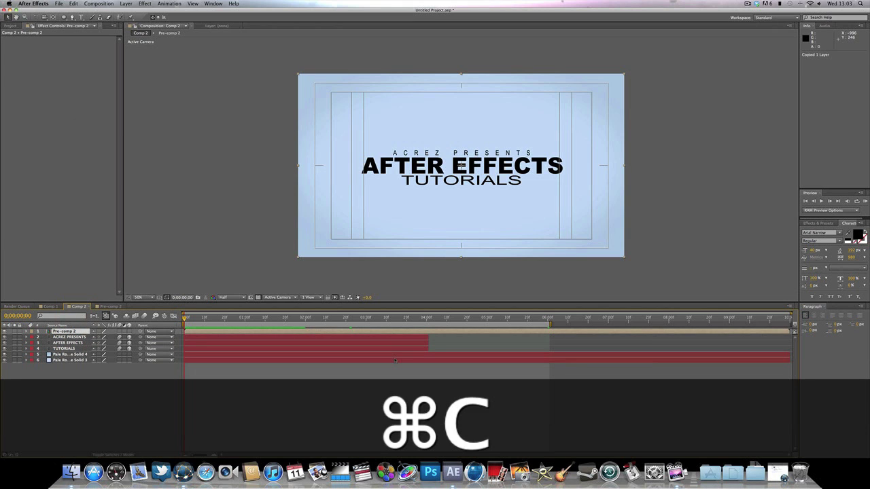
pyautogui.press('super+v')
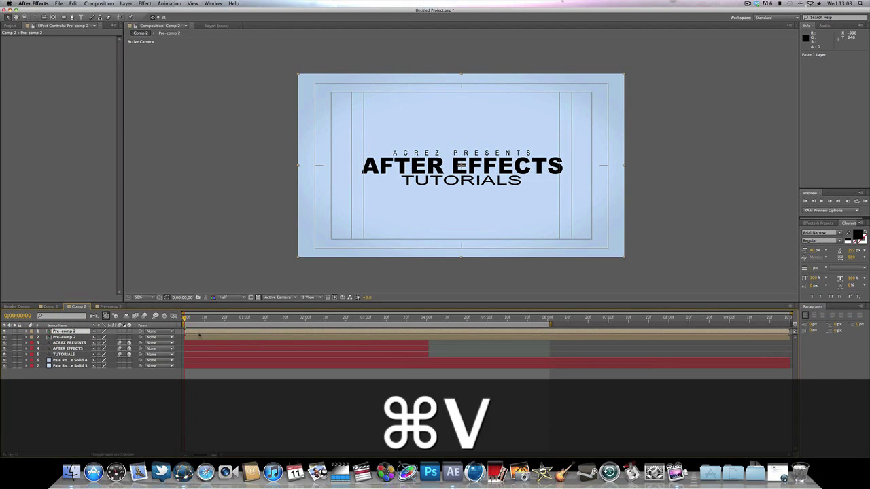
# Step: Rotate the Pre-comp 2 copy to -90° and place it along the frame's left edge at about 538, 628, previewing the result
pyautogui.moveTo(185, 317); pyautogui.dragTo(286, 317)
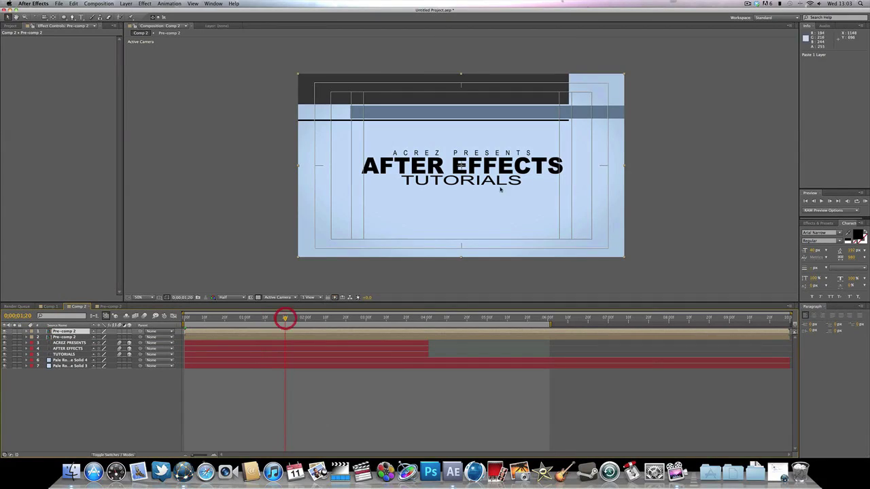
pyautogui.moveTo(461, 90); pyautogui.dragTo(446, 178)
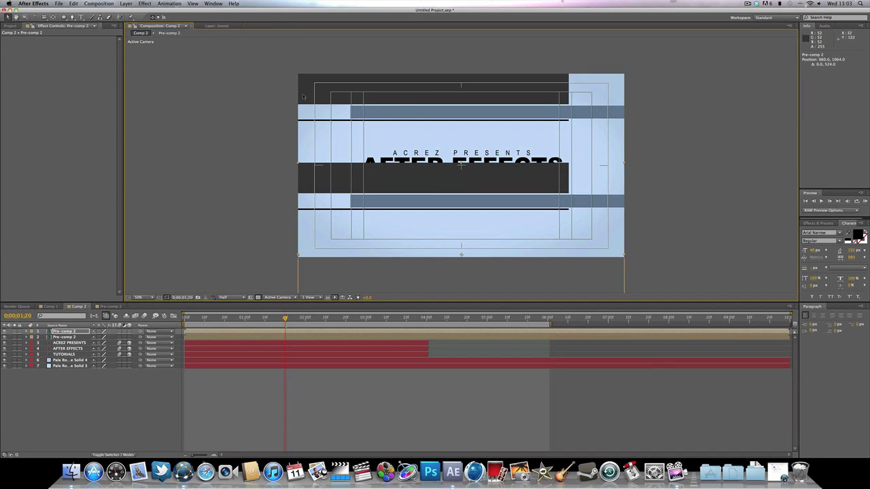
pyautogui.press('w')
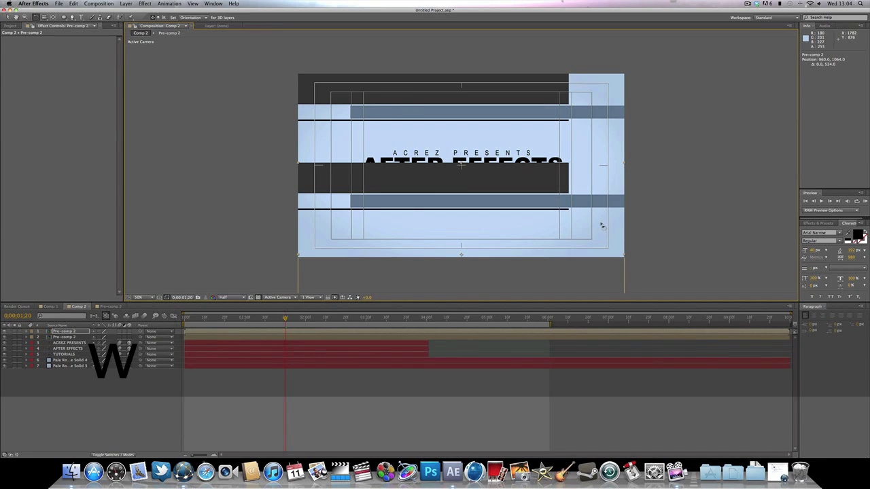
pyautogui.moveTo(601, 227); pyautogui.dragTo(277, 95)
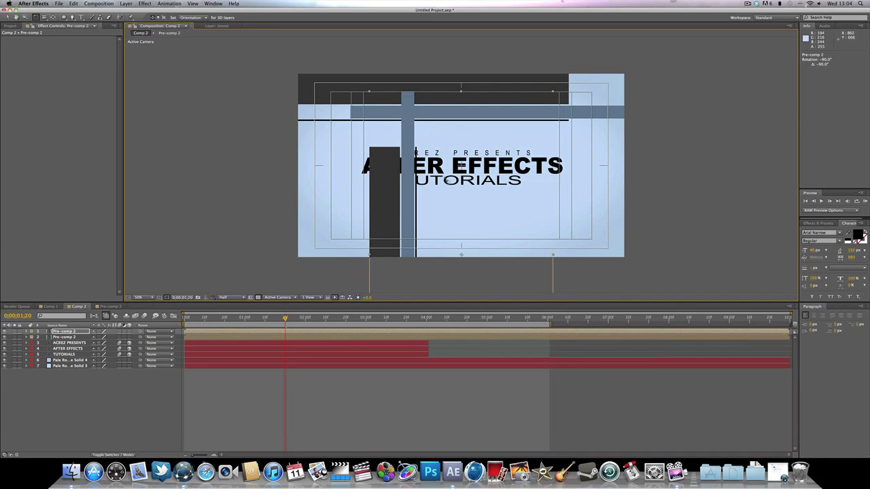
pyautogui.press('v')
pyautogui.moveTo(441, 204); pyautogui.dragTo(331, 119)
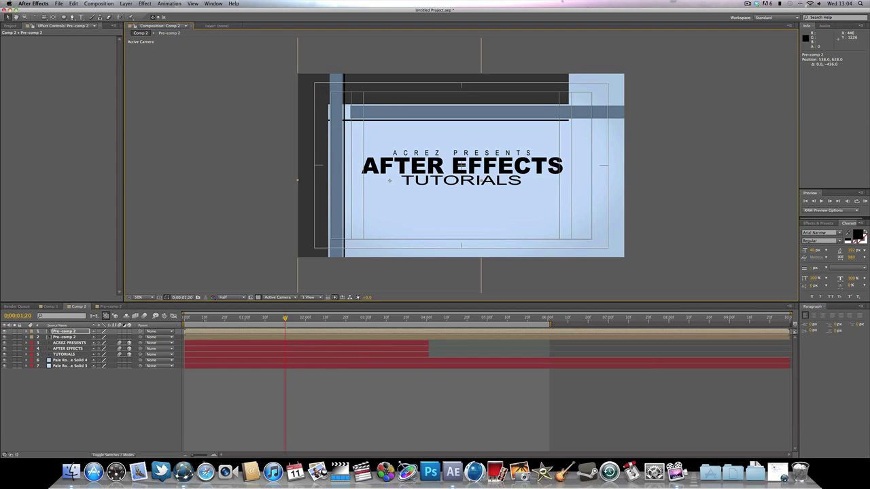
pyautogui.press('KP_0')
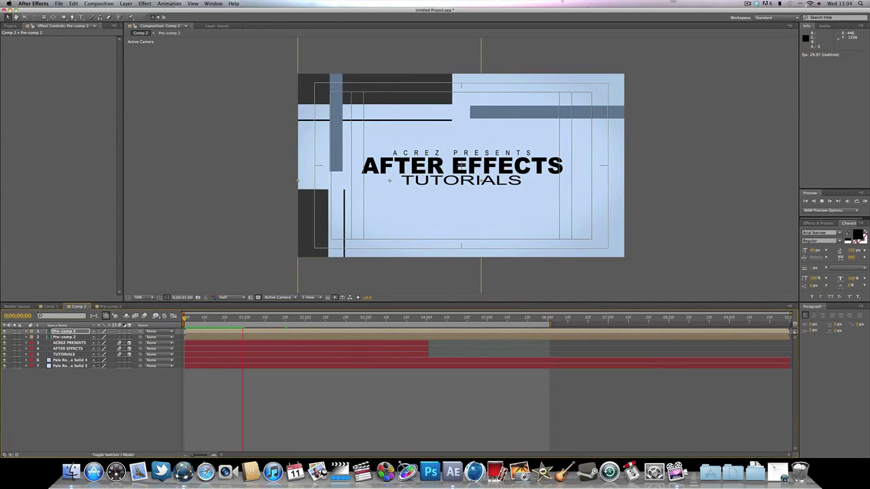
pyautogui.press('space')
# Step: Move the original horizontal Pre-comp 2 layer to about 1380, 648 and rotate it to about 19.8°
pyautogui.click(68, 336)
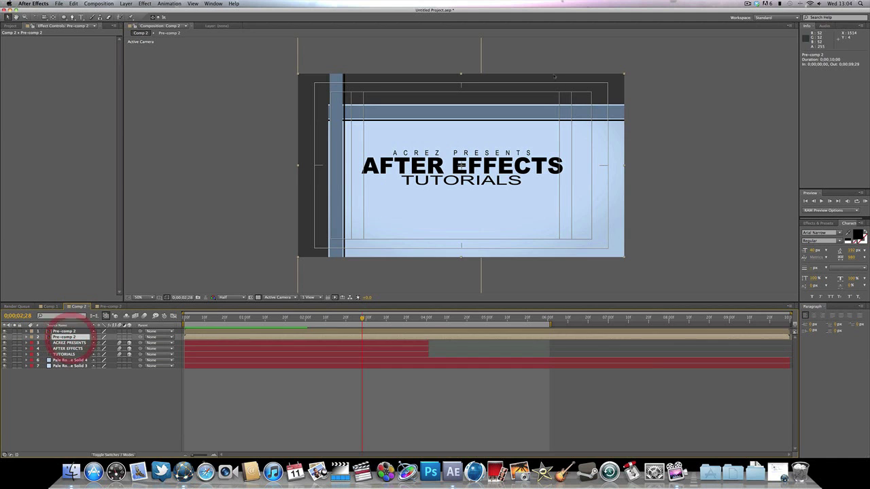
pyautogui.moveTo(481, 89); pyautogui.dragTo(553, 107)
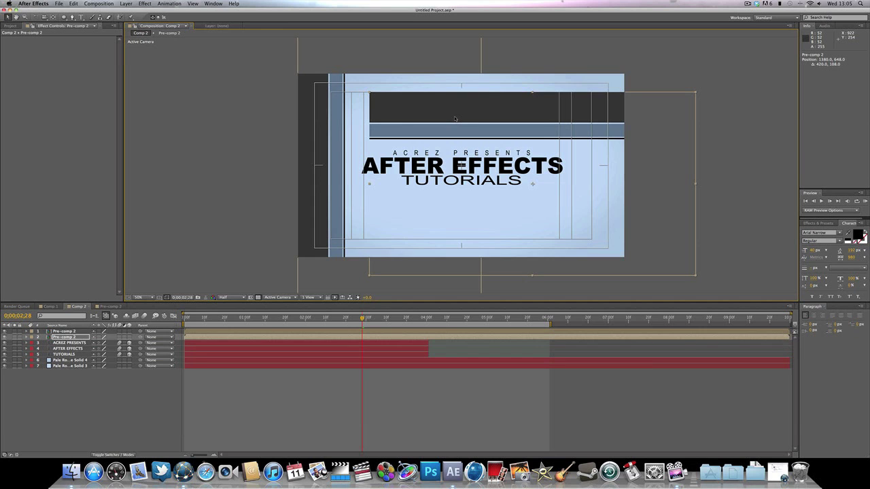
pyautogui.press('w')
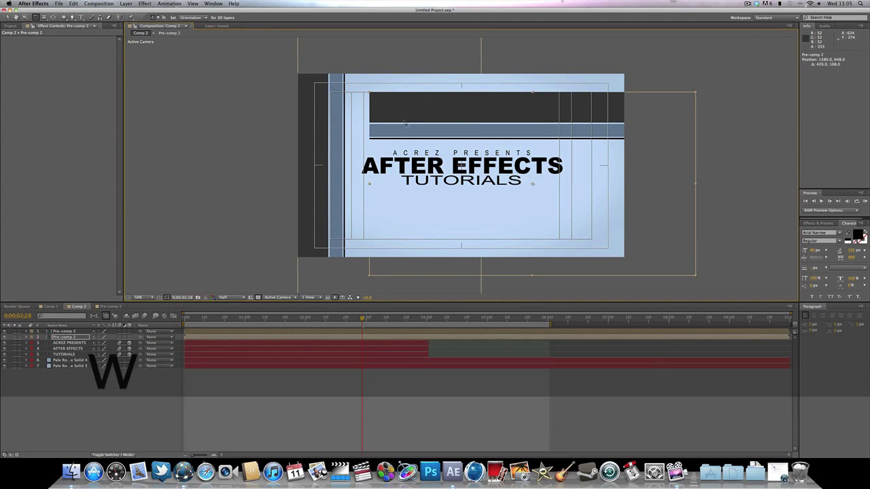
pyautogui.moveTo(405, 128); pyautogui.dragTo(437, 91)
pyautogui.press('v')
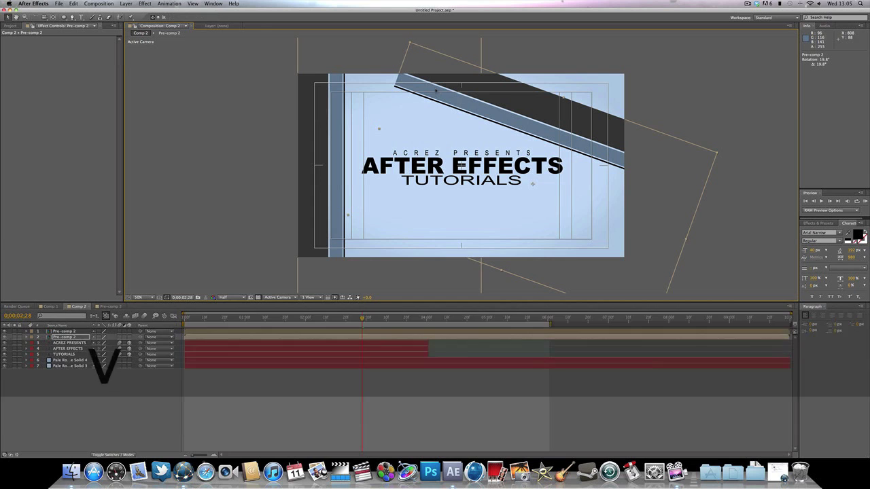
# Step: Fit the slanted Pre-comp 2 layer against the vertical bars' upper corner at about 1082, 572 and preview the animation
pyautogui.moveTo(519, 113); pyautogui.dragTo(469, 99)
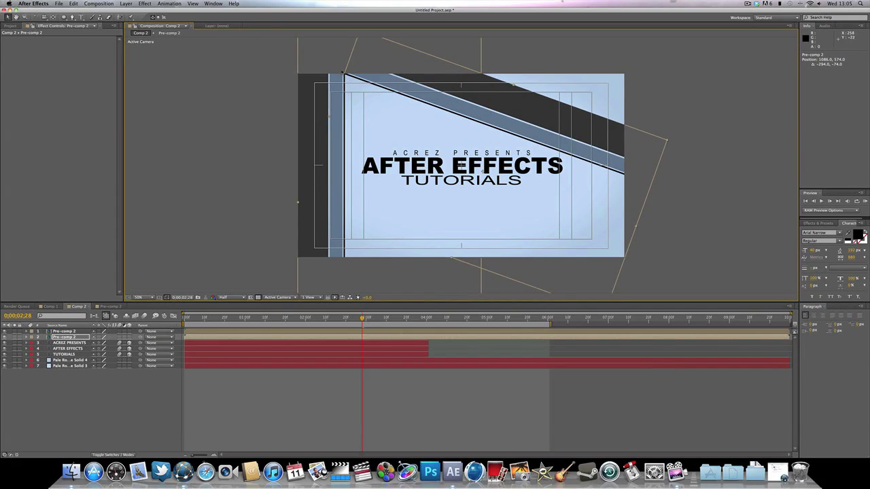
pyautogui.click(345, 80)
pyautogui.press('super+z')
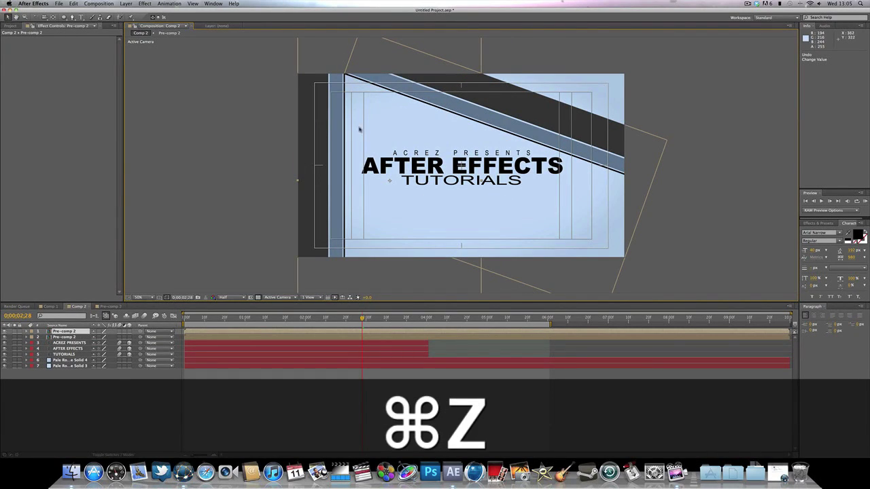
pyautogui.moveTo(433, 84); pyautogui.dragTo(521, 122)
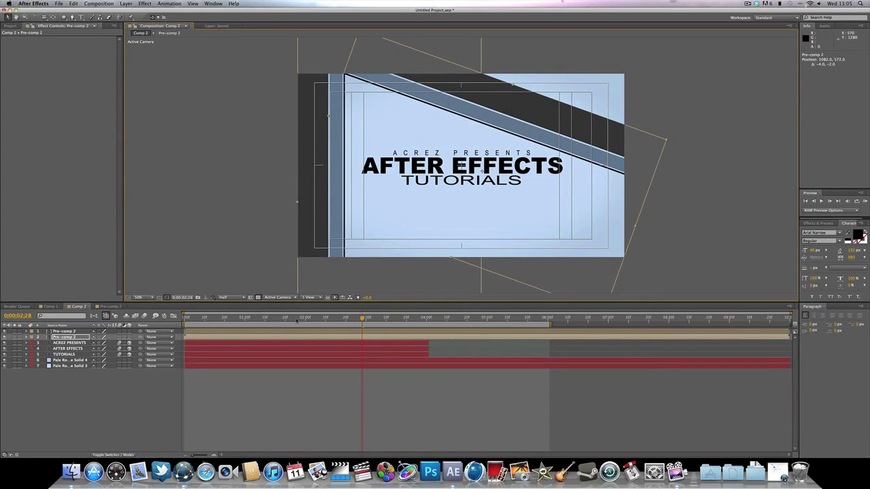
pyautogui.press('space')
pyautogui.click(113, 314)
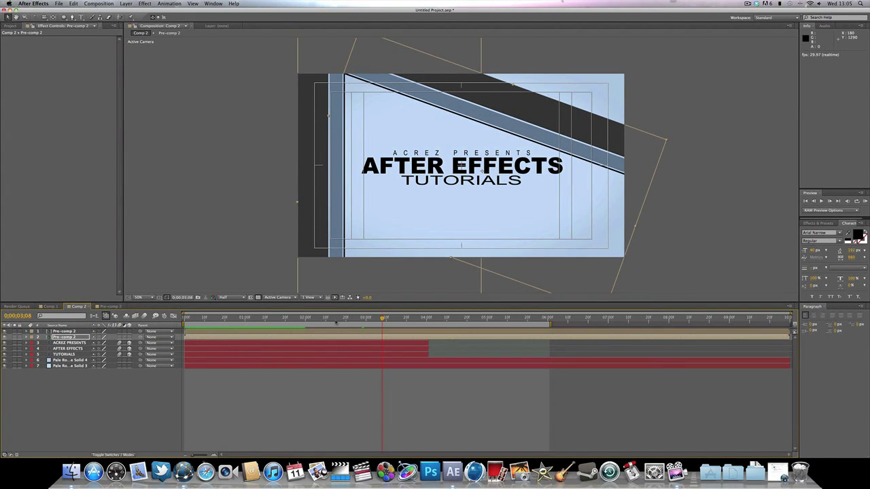
# Step: At time 0, duplicate the slanted Pre-comp 2 layer
pyautogui.click(409, 317)
pyautogui.press('BackSpace')
pyautogui.press('BackSpace')
pyautogui.click(66, 331)
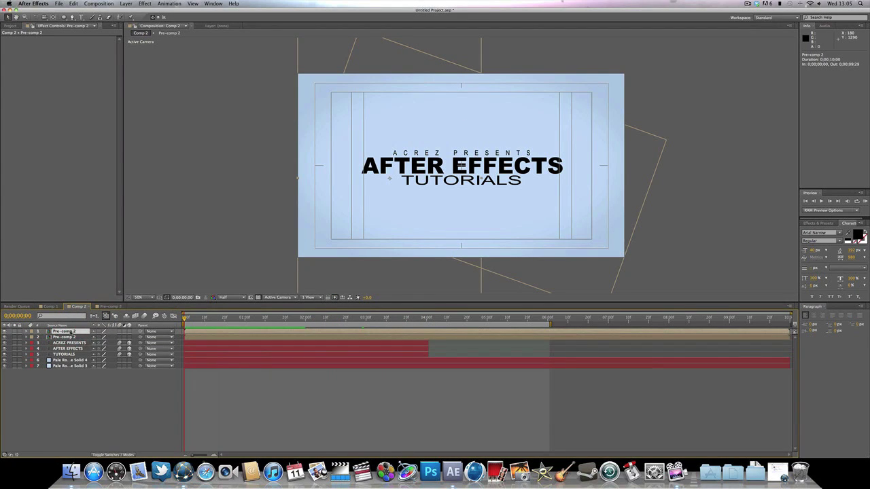
pyautogui.click(66, 337)
pyautogui.press('super+c')
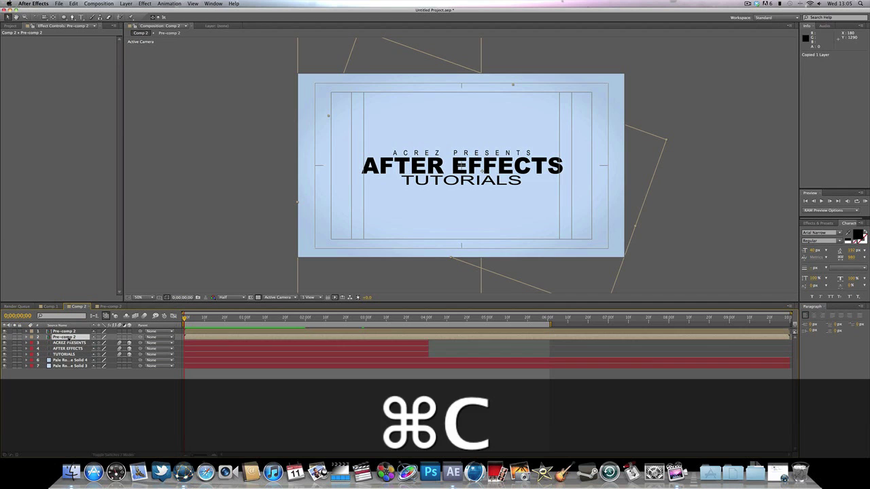
pyautogui.press('super+v')
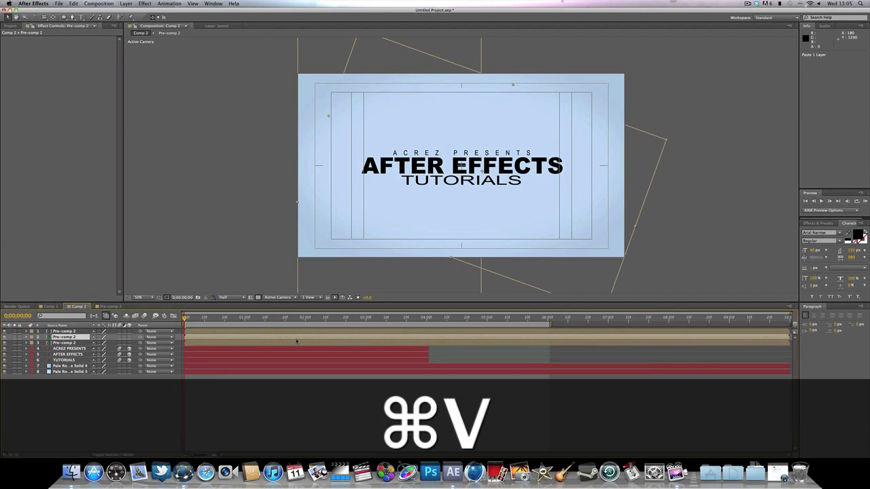
# Step: Delay the new slanted copy to start at 0;00;01;07, move it down to about 1052, 834 and straighten its rotation to 0°
pyautogui.moveTo(271, 338); pyautogui.dragTo(345, 338)
pyautogui.click(327, 318)
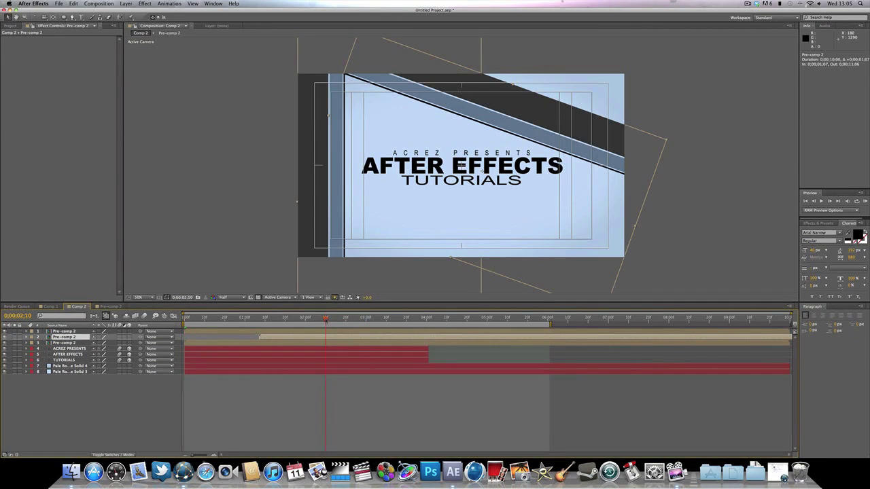
pyautogui.moveTo(511, 122); pyautogui.dragTo(503, 165)
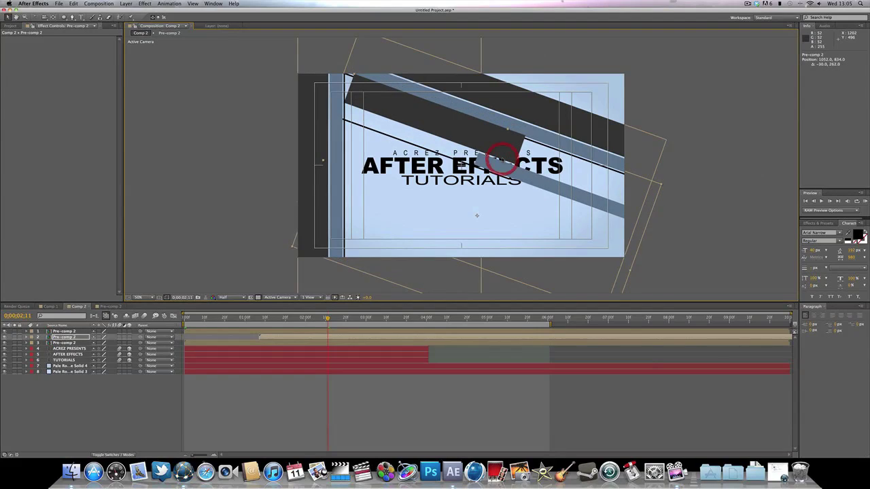
pyautogui.press('w')
pyautogui.click(532, 209)
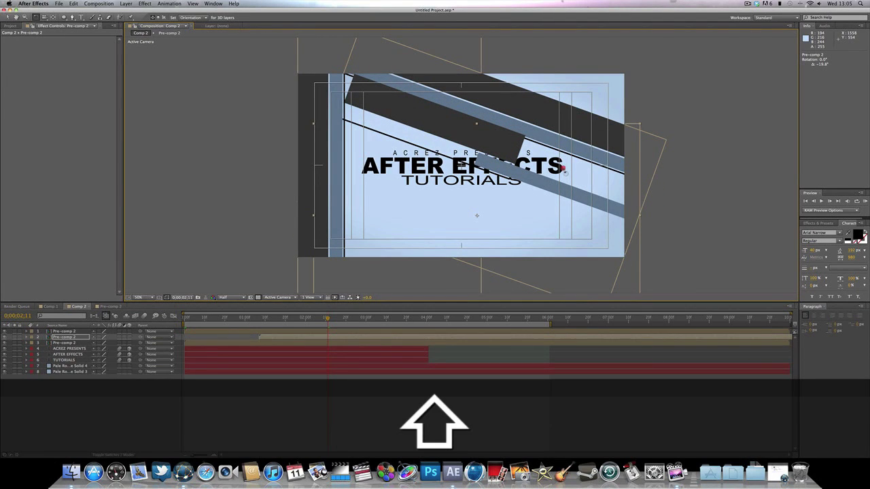
pyautogui.moveTo(563, 141); pyautogui.dragTo(542, 181)
# Step: Delay the straightened Pre-comp 2 copy to start at 0;00;02;11 and preview it sliding in
pyautogui.moveTo(340, 338); pyautogui.dragTo(412, 336)
pyautogui.press('shift')
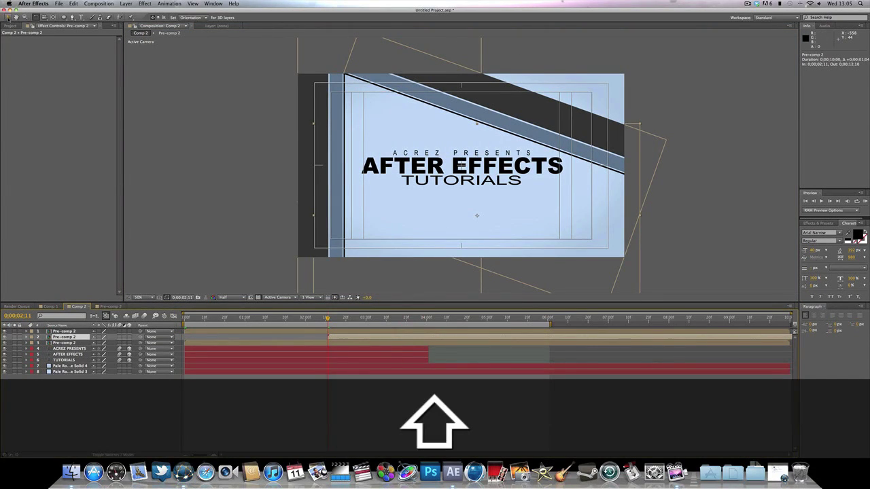
pyautogui.press('space')
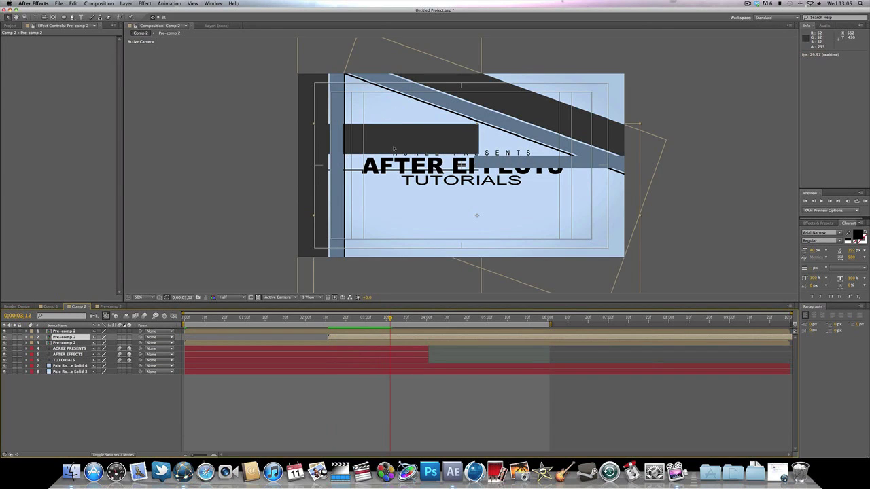
# Step: Place the horizontal Pre-comp 2 copy across the frame's middle against the vertical bars, at about 1234, 954
pyautogui.moveTo(394, 148)
pyautogui.mouseDown()
pyautogui.moveTo(433, 159)
pyautogui.moveTo(422, 166)
pyautogui.mouseUp()
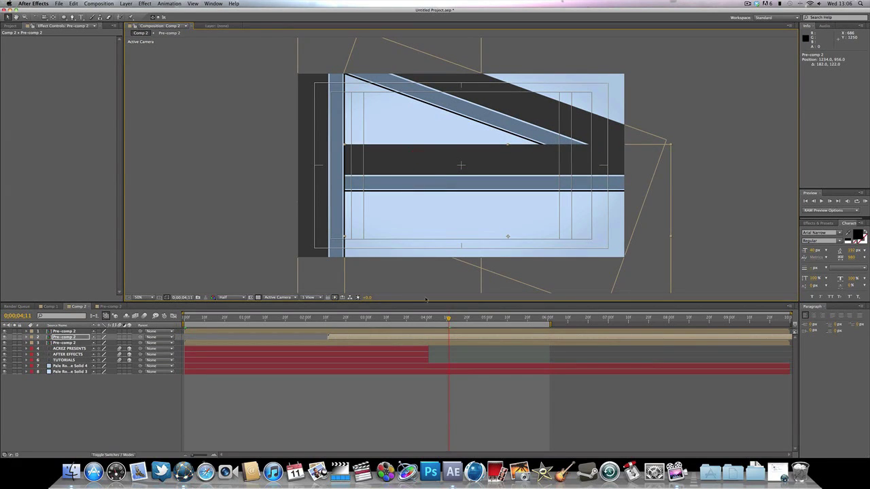
pyautogui.click(405, 319)
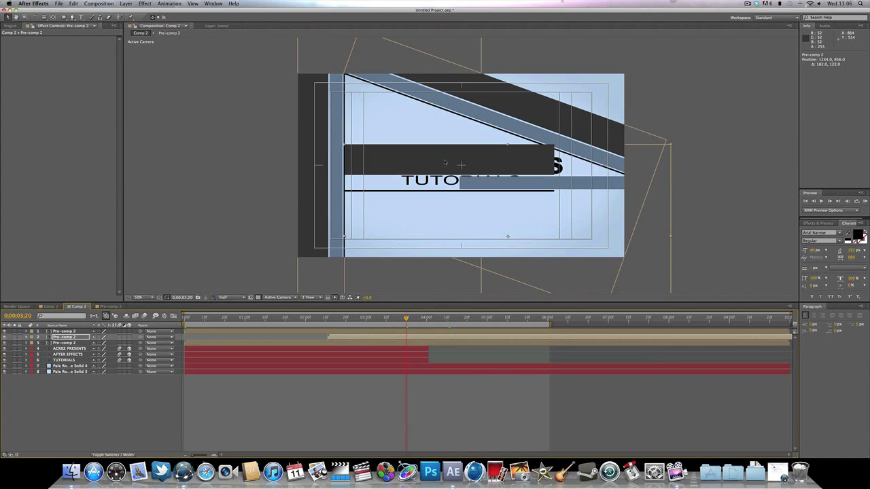
pyautogui.moveTo(444, 160); pyautogui.dragTo(443, 158)
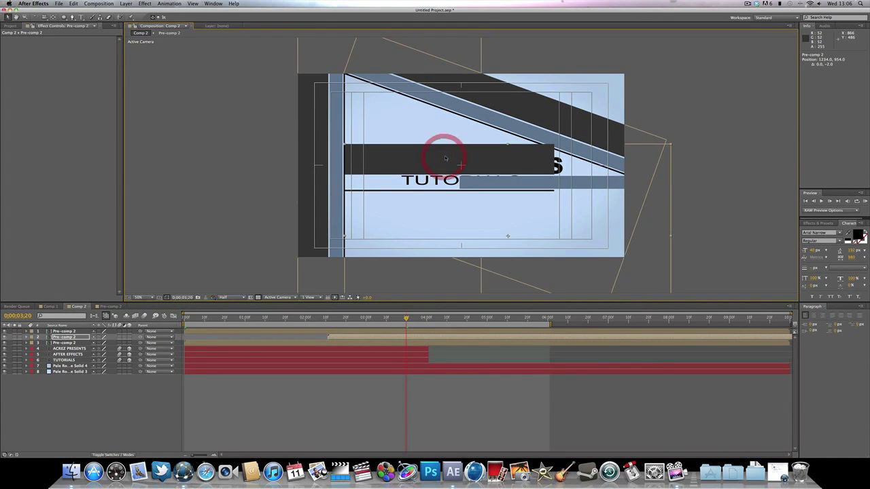
# Step: Turn the horizontal Pre-comp 2 copy upside down, move it up to about 836, 132 and preview the animation
pyautogui.press('w')
pyautogui.moveTo(550, 237); pyautogui.dragTo(429, 233)
pyautogui.press('v')
pyautogui.moveTo(511, 237); pyautogui.dragTo(445, 97)
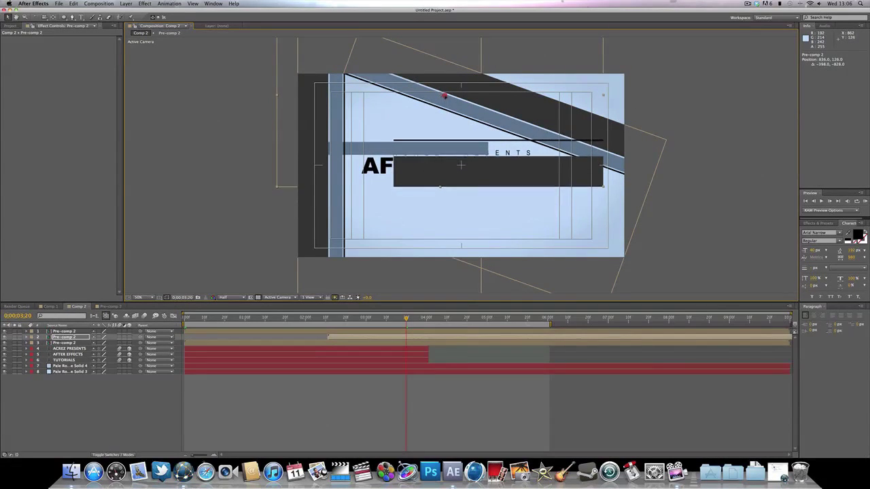
pyautogui.moveTo(444, 97); pyautogui.dragTo(443, 93)
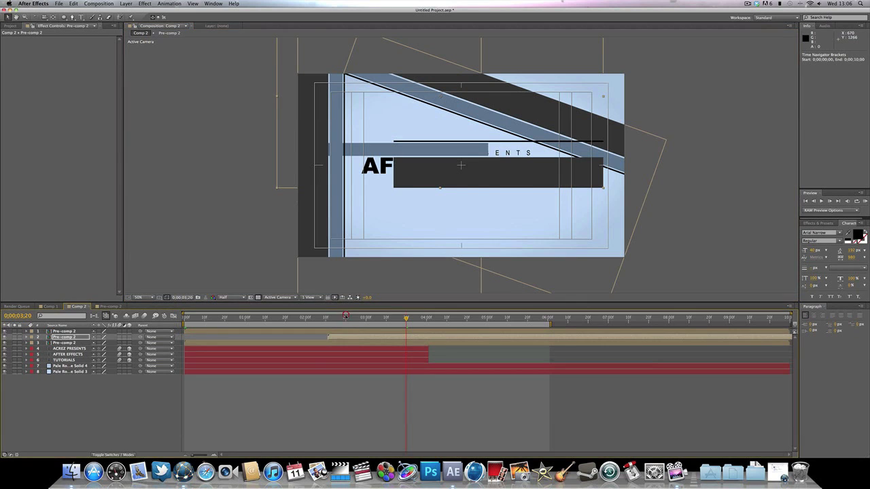
pyautogui.moveTo(344, 317); pyautogui.dragTo(184, 317)
pyautogui.click(70, 325)
pyautogui.press('space')
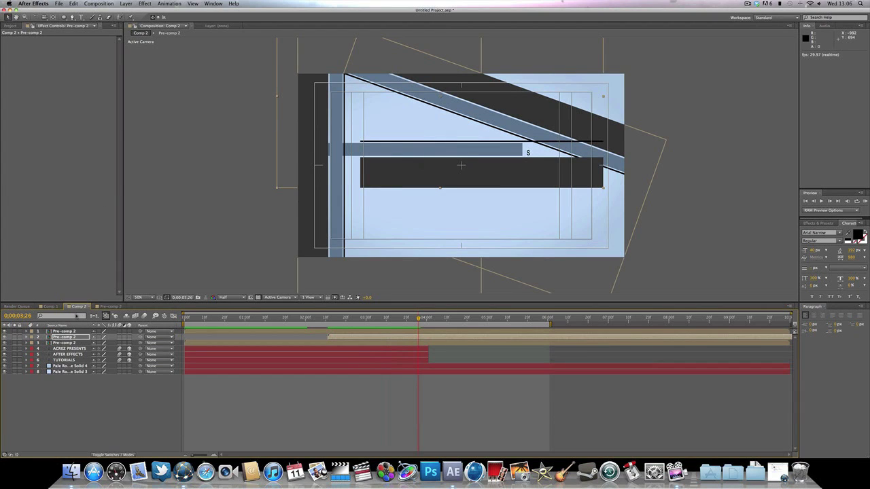
# Step: Stack the horizontal Pre-comp 2 copy beneath the other two copies and slide it across to 1230, 132 against the vertical bars
pyautogui.moveTo(75, 338); pyautogui.dragTo(73, 344)
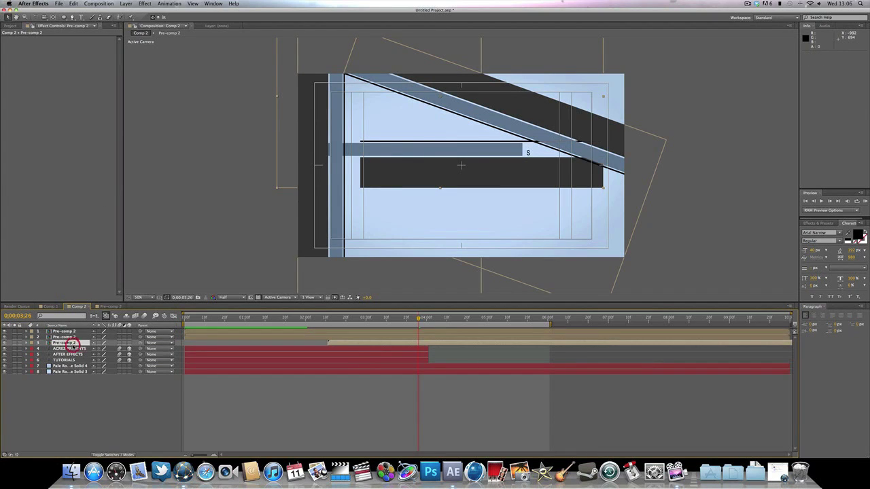
pyautogui.moveTo(456, 174); pyautogui.dragTo(479, 176)
pyautogui.press('space')
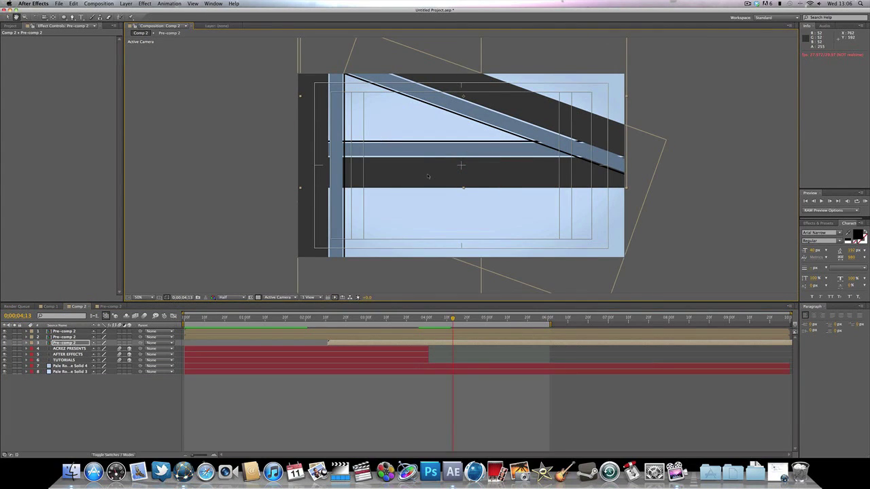
pyautogui.moveTo(428, 176); pyautogui.dragTo(460, 176)
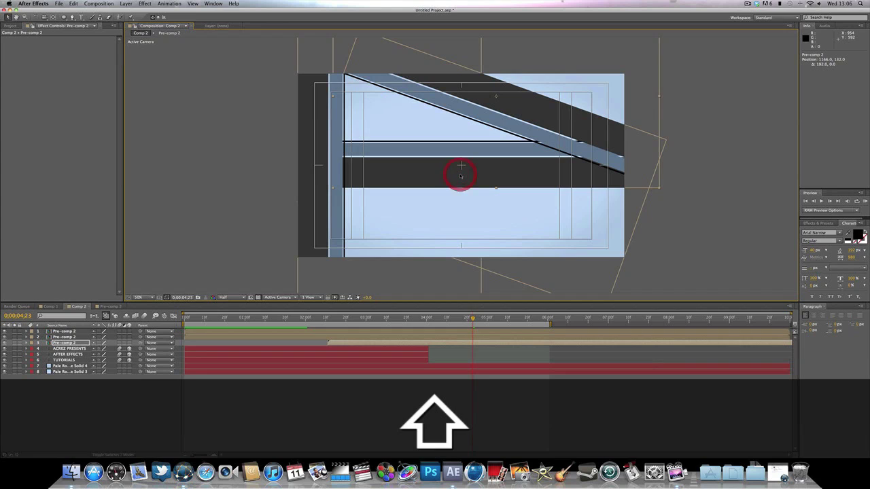
pyautogui.moveTo(403, 176); pyautogui.dragTo(413, 175)
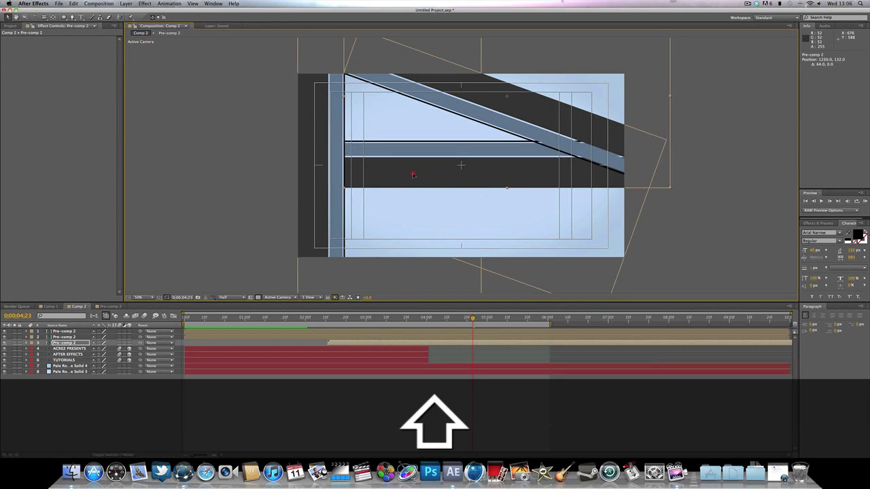
pyautogui.click(709, 174)
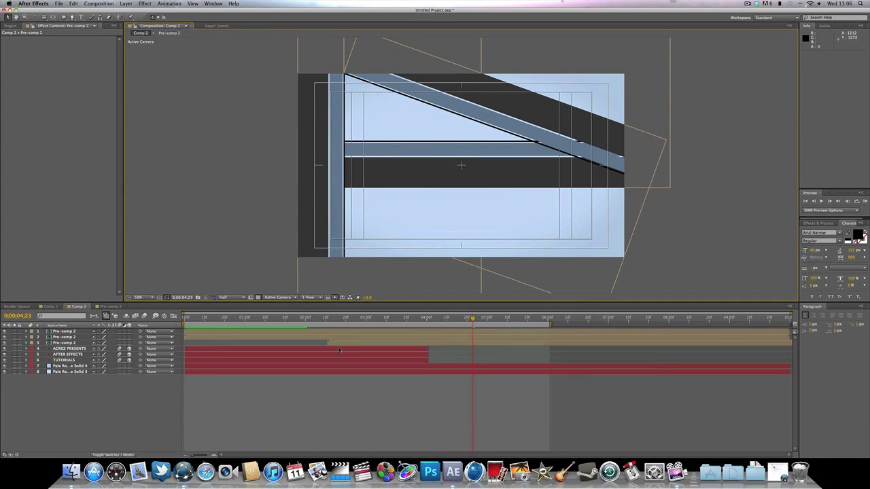
pyautogui.press('KP_0')
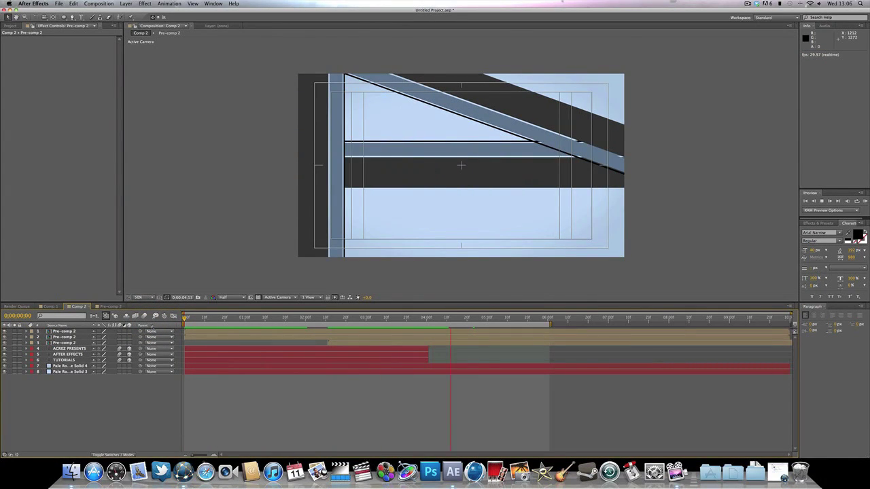
pyautogui.press('space')
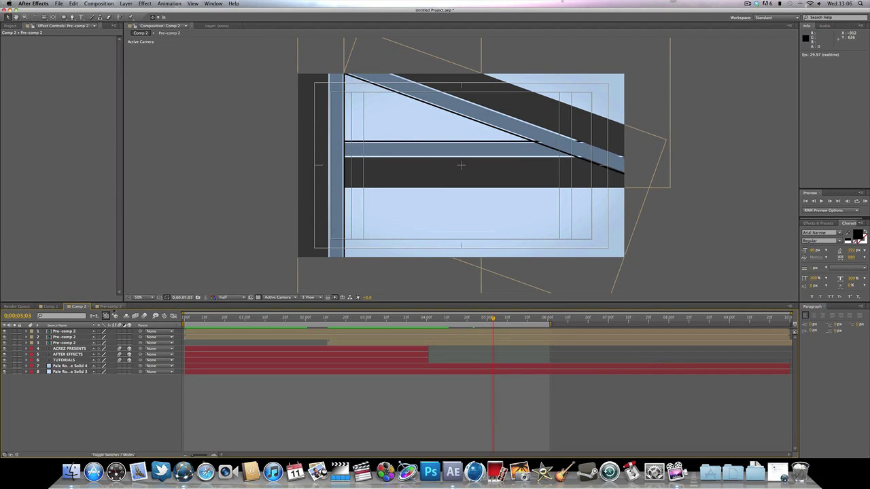
# Step: In Pre-comp 2 at 0;00;04;00, keyframe the bars off-screen: blue at -1104, 226, dark gray at about 2950, 90, black at 2960, 274
pyautogui.click(111, 306)
pyautogui.click(667, 145)
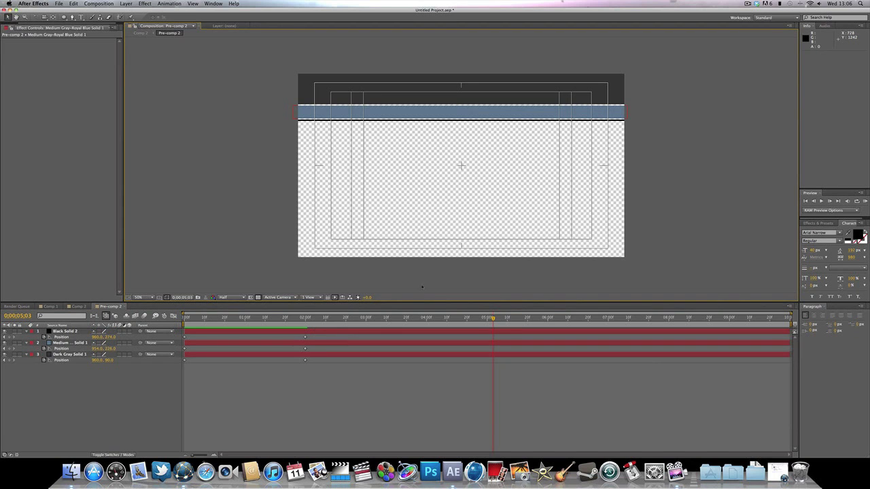
pyautogui.keyDown('shift'); pyautogui.click(426, 317); pyautogui.keyUp('shift')
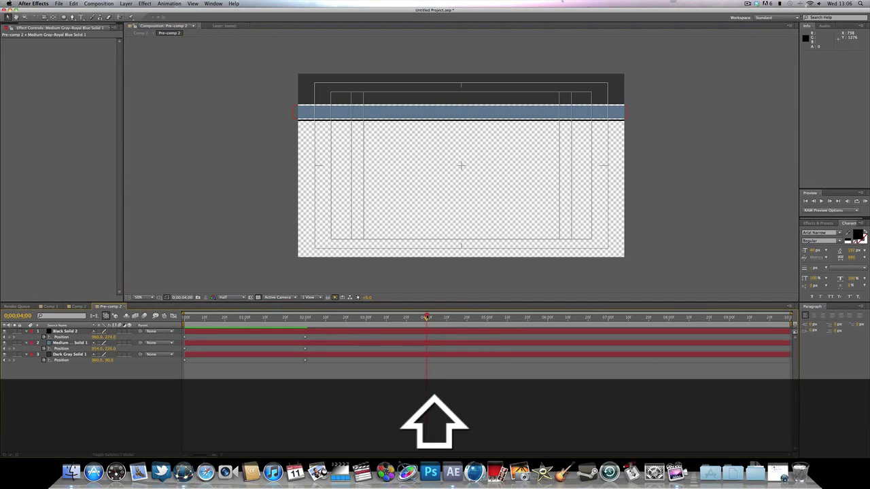
pyautogui.moveTo(528, 116); pyautogui.dragTo(167, 116)
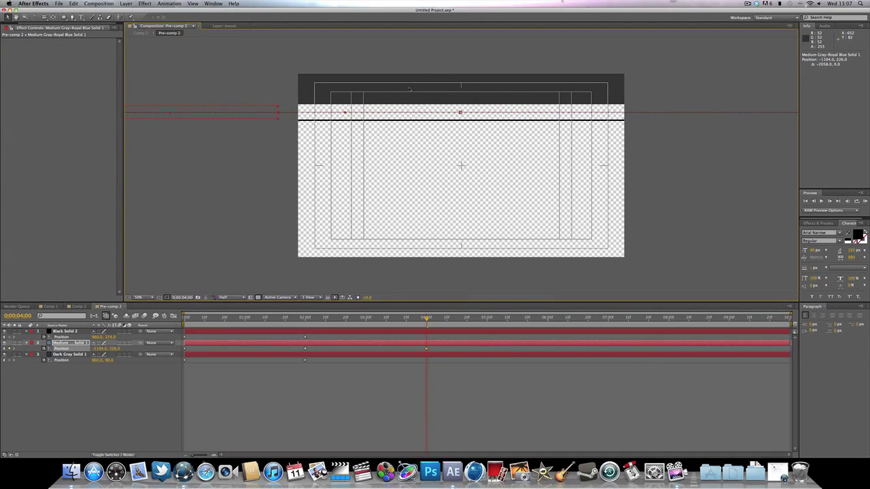
pyautogui.moveTo(409, 88); pyautogui.dragTo(745, 91)
pyautogui.moveTo(448, 122); pyautogui.dragTo(672, 121)
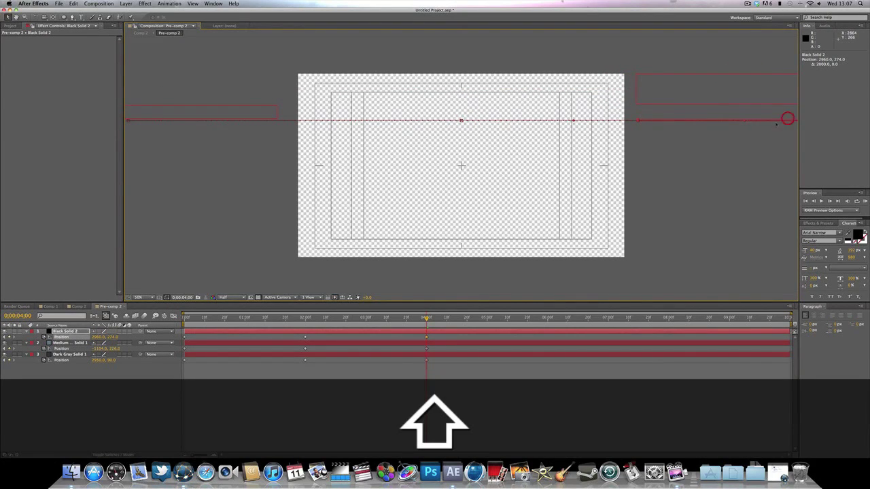
# Step: Return to Comp 2 and preview the bars sliding in and out over the title
pyautogui.click(79, 307)
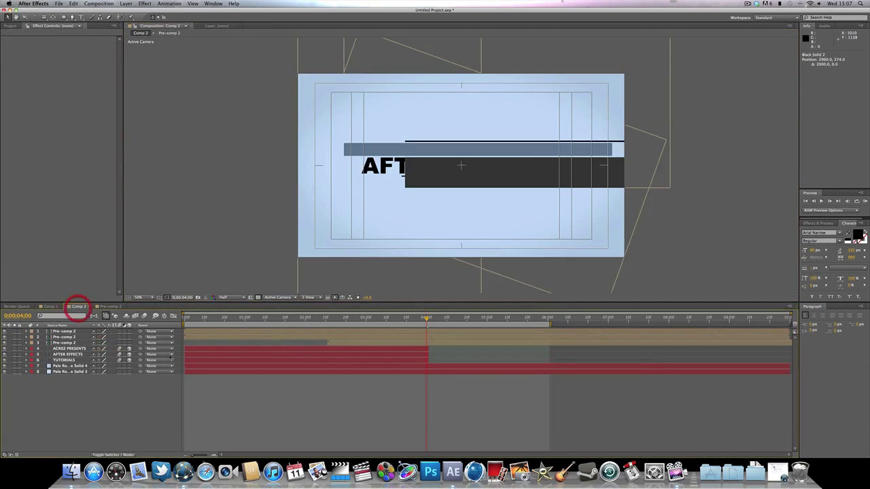
pyautogui.press('KP_0')
pyautogui.click(146, 316)
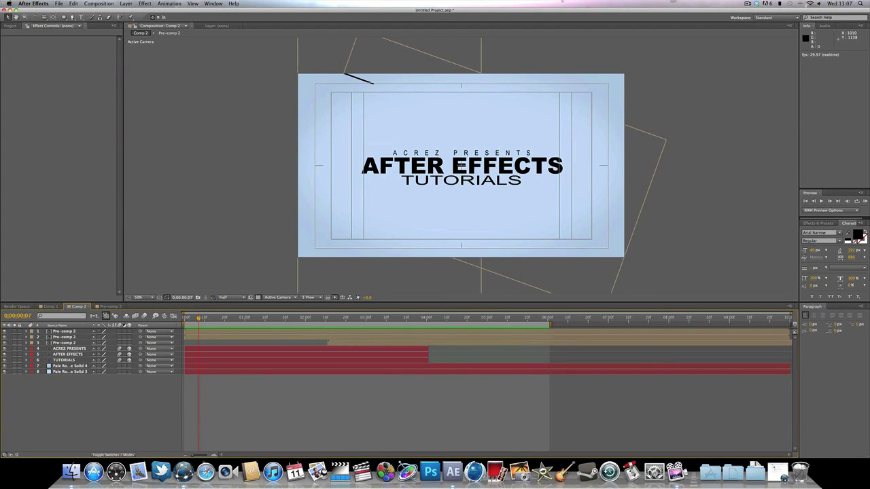
# Step: Extend the ACREZ PRESENTS, AFTER EFFECTS and TUTORIALS layers so they end at 0;00;04;11
pyautogui.keyDown('shift'); pyautogui.click(381, 348); pyautogui.keyUp('shift')
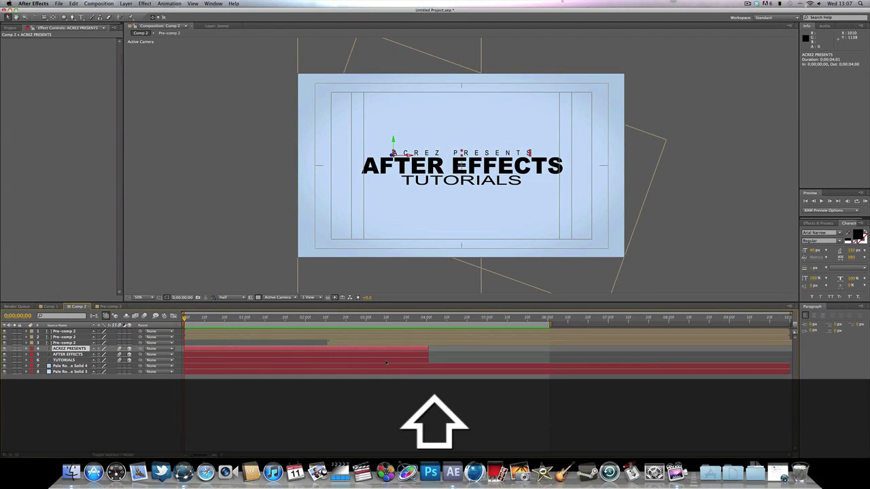
pyautogui.keyDown('shift'); pyautogui.click(386, 360); pyautogui.keyUp('shift')
pyautogui.moveTo(409, 323); pyautogui.dragTo(447, 320)
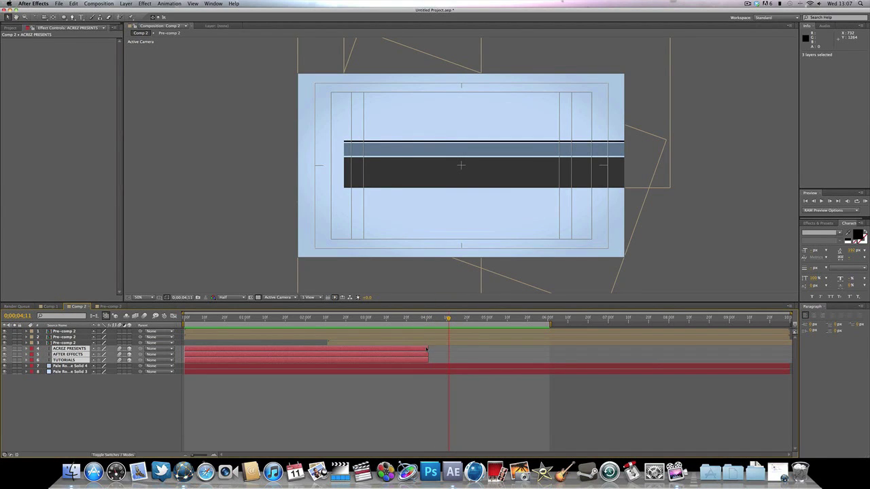
pyautogui.press('shift')
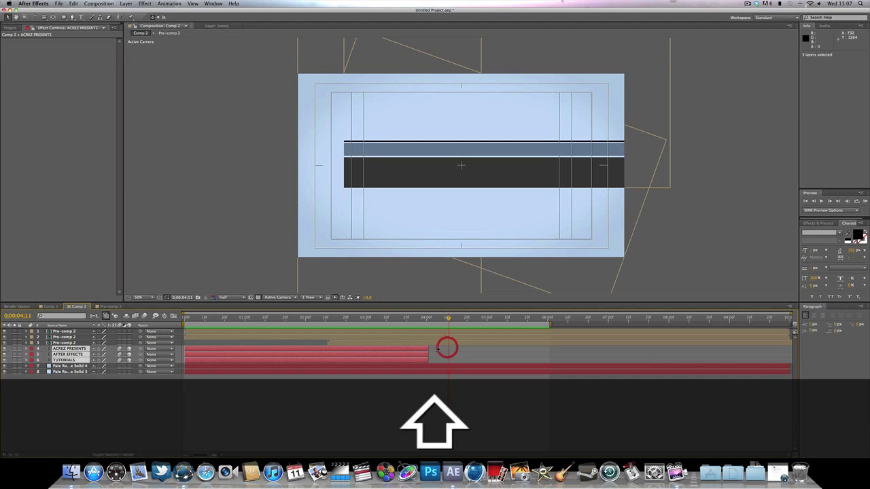
pyautogui.moveTo(429, 348); pyautogui.dragTo(447, 348)
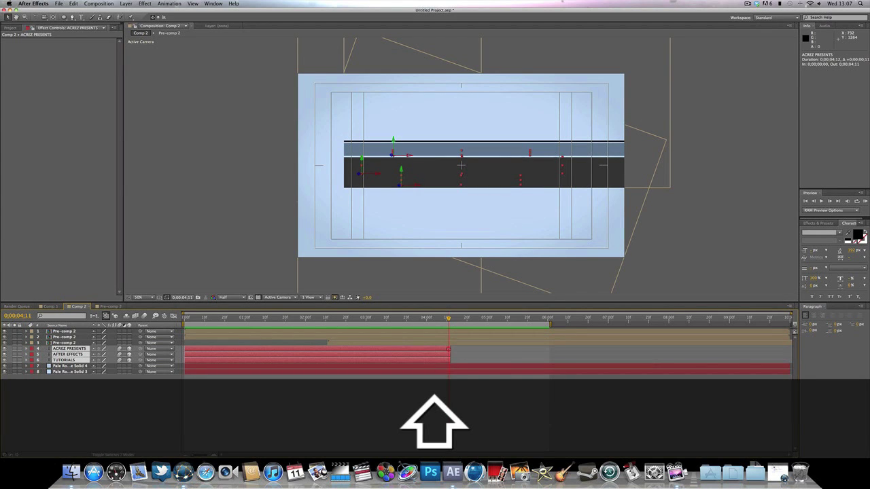
# Step: Duplicate the three title layers with the copies starting at 0;00;04;11, and hide the Pre-comp 2 layers
pyautogui.press('super+c')
pyautogui.press('super+v')
pyautogui.moveTo(227, 352); pyautogui.dragTo(489, 357)
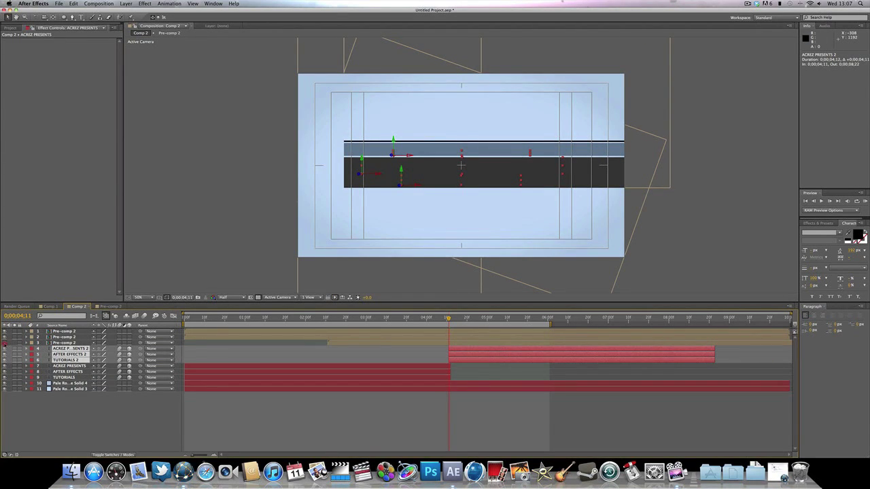
pyautogui.click(328, 426)
# Step: Change the copied AFTER EFFECTS text to "SUBSCRIBE NOW!" and shift it to 336, 588 to center it
pyautogui.doubleClick(507, 165)
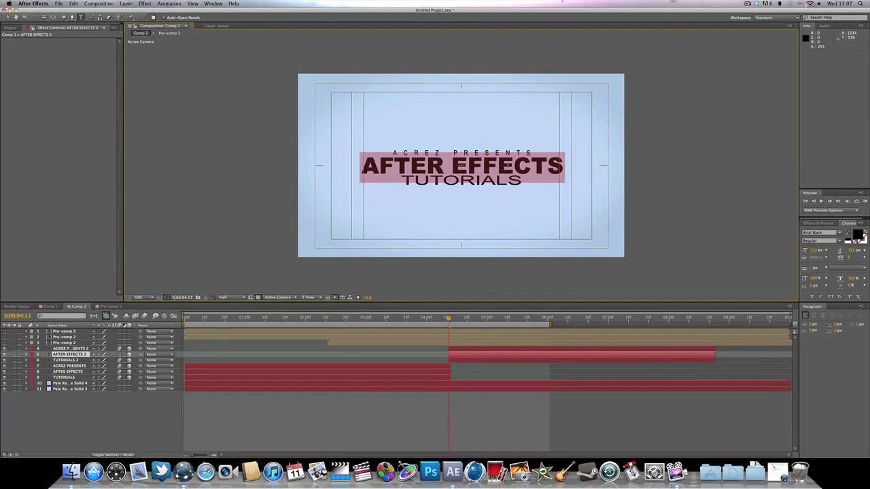
pyautogui.write('subsc')
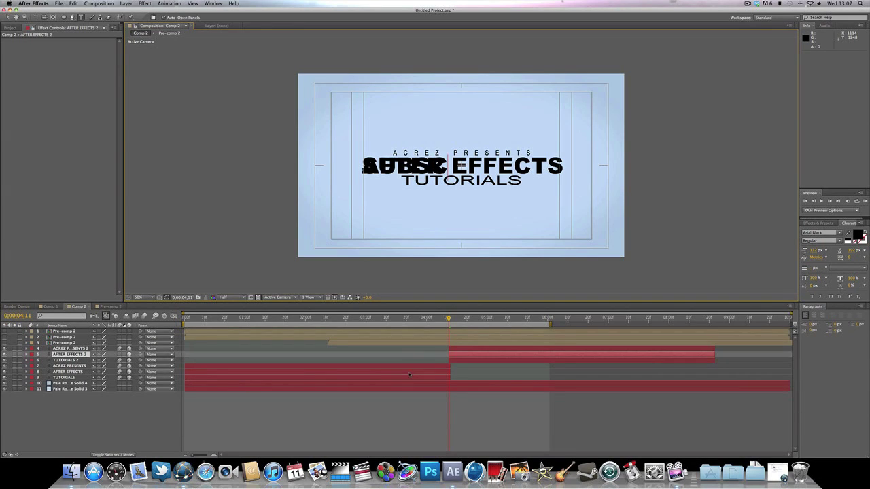
pyautogui.click(456, 318)
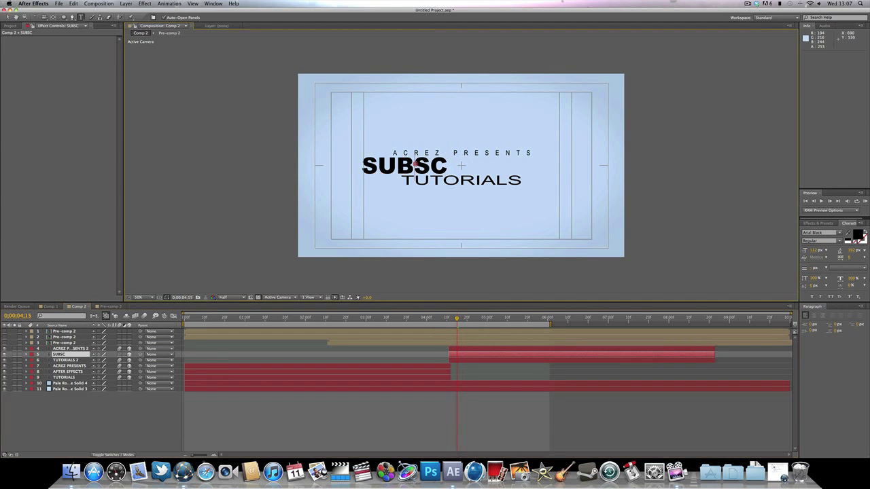
pyautogui.doubleClick(416, 163)
pyautogui.press('Right')
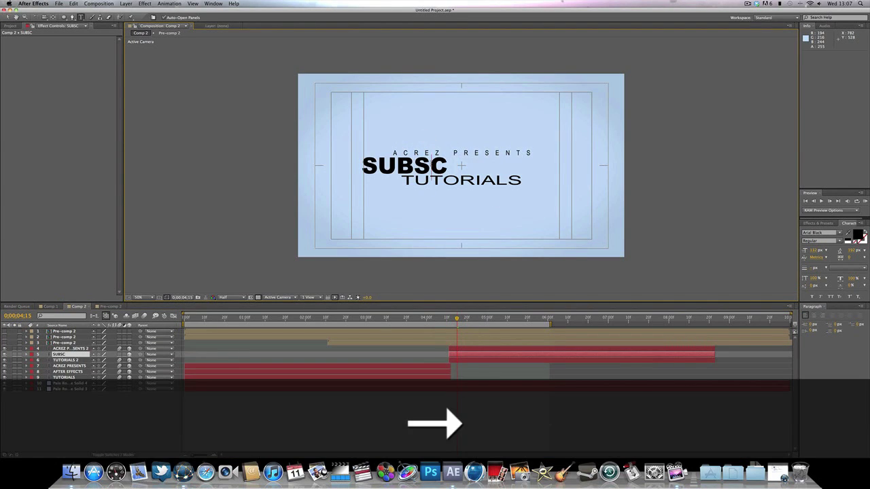
pyautogui.write('ribe')
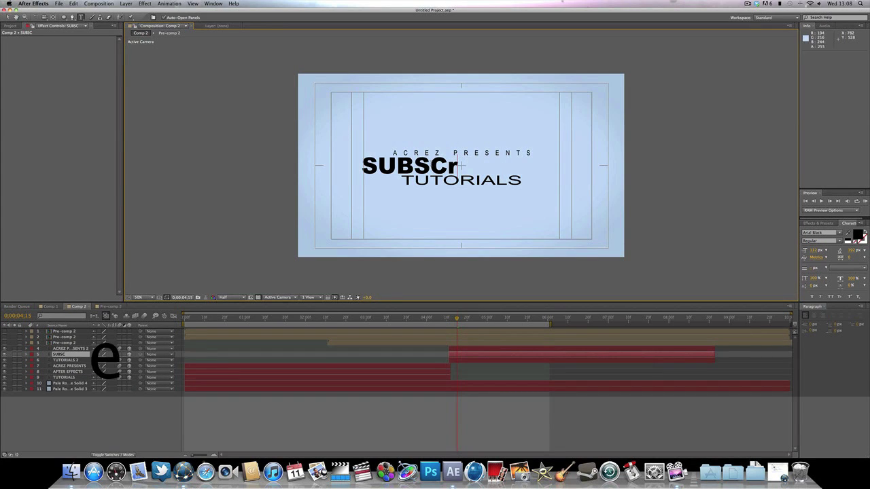
pyautogui.press('BackSpace')
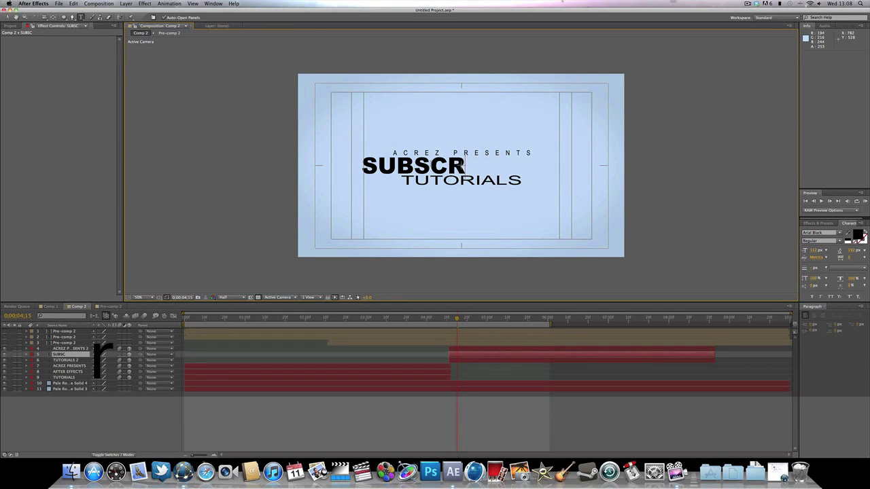
pyautogui.write('ribe NOW')
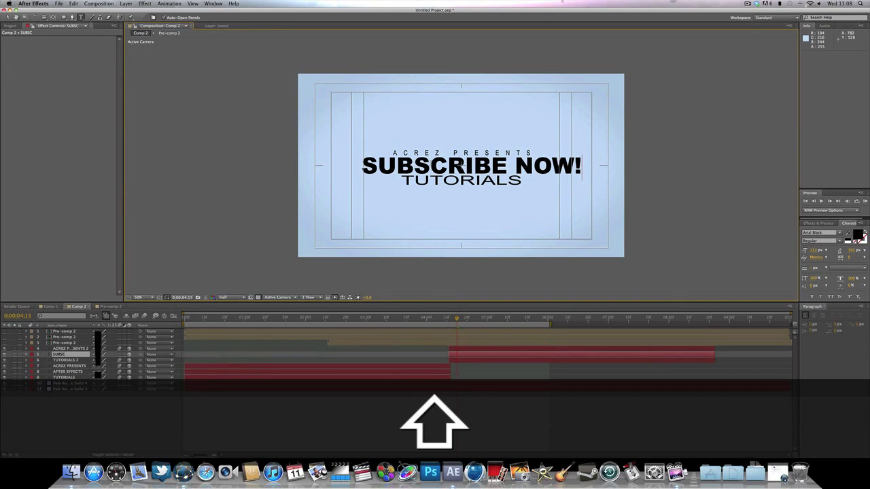
pyautogui.write('!v')
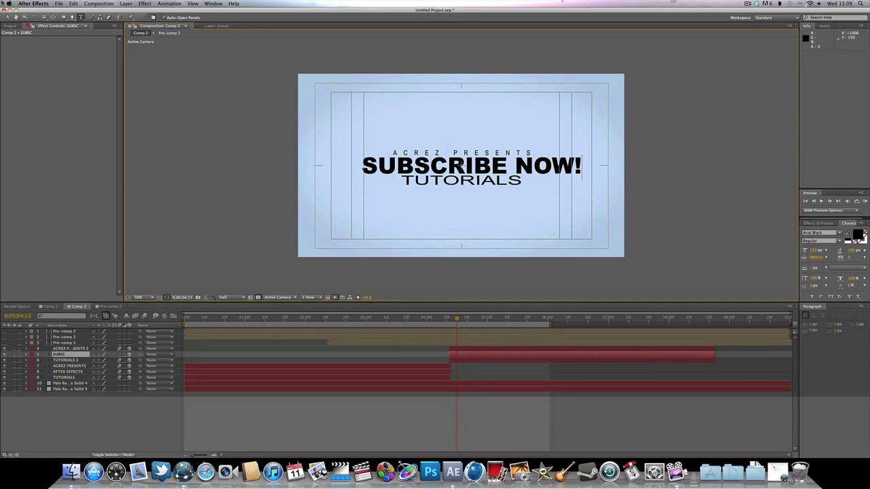
pyautogui.press('Escape')
pyautogui.press('v')
pyautogui.moveTo(550, 173); pyautogui.dragTo(542, 171)
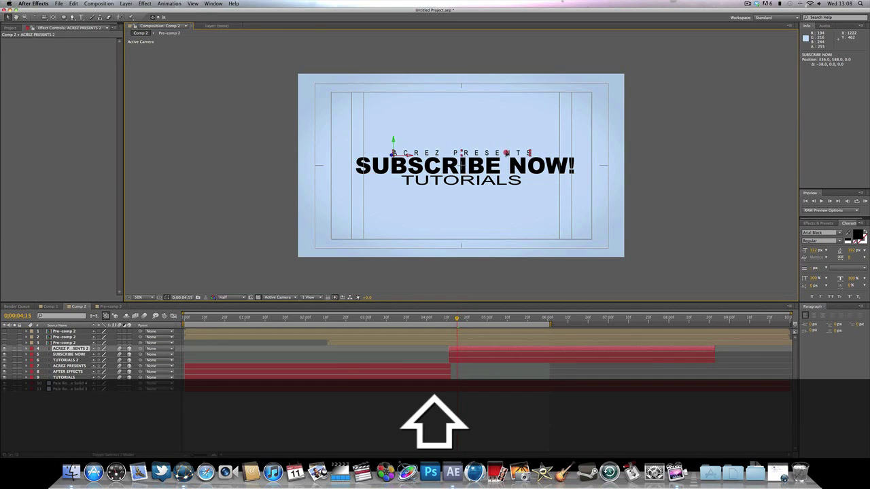
pyautogui.click(506, 152)
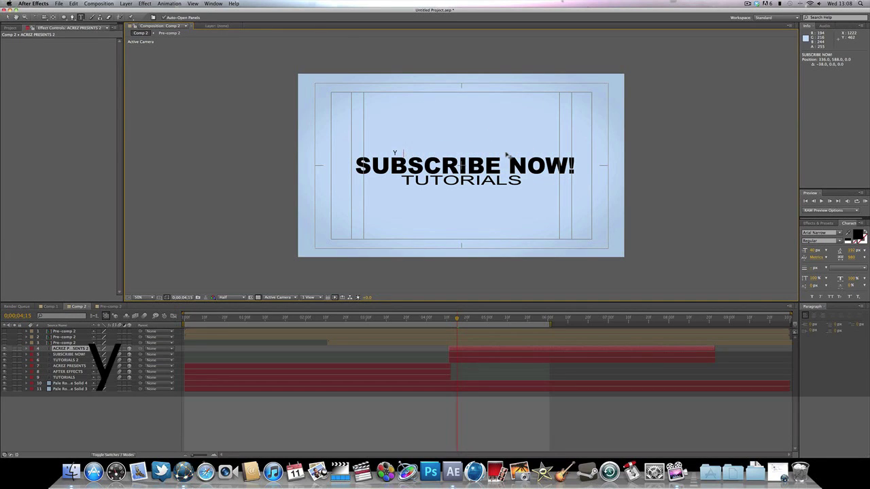
pyautogui.write('W')
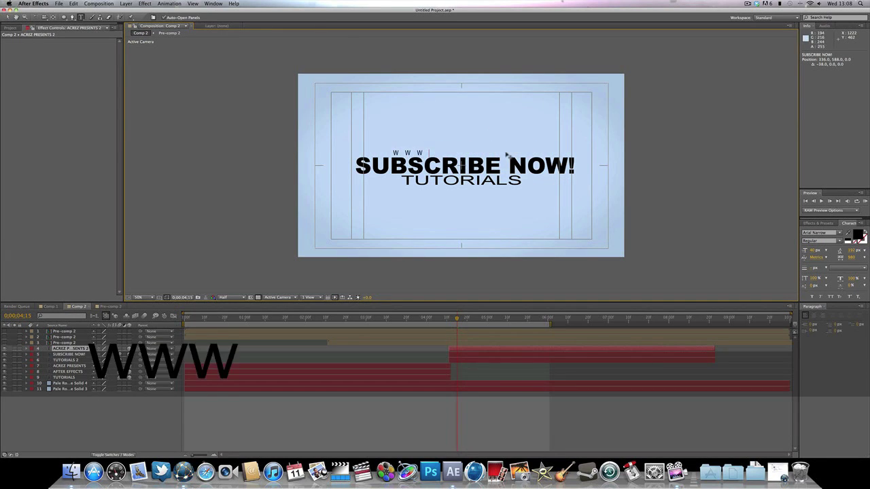
pyautogui.write('ww.youtube.com')
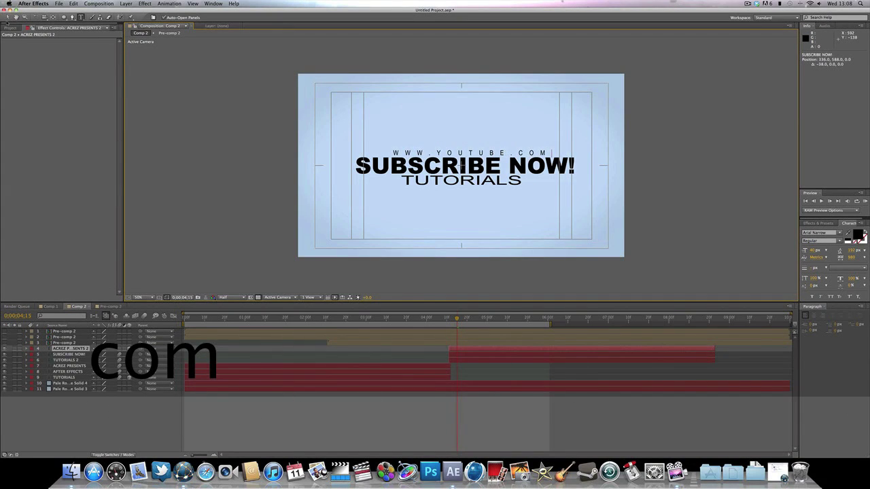
pyautogui.press('KP_Enter')
pyautogui.press('v')
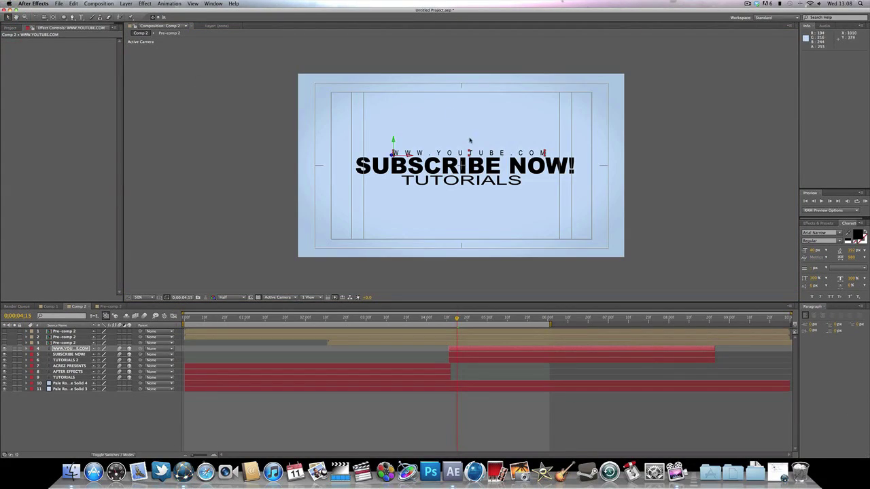
# Step: Change the copied TUTORIALS text to "ACREZHD" and shift it to 666, 654 to center it
pyautogui.doubleClick(483, 180)
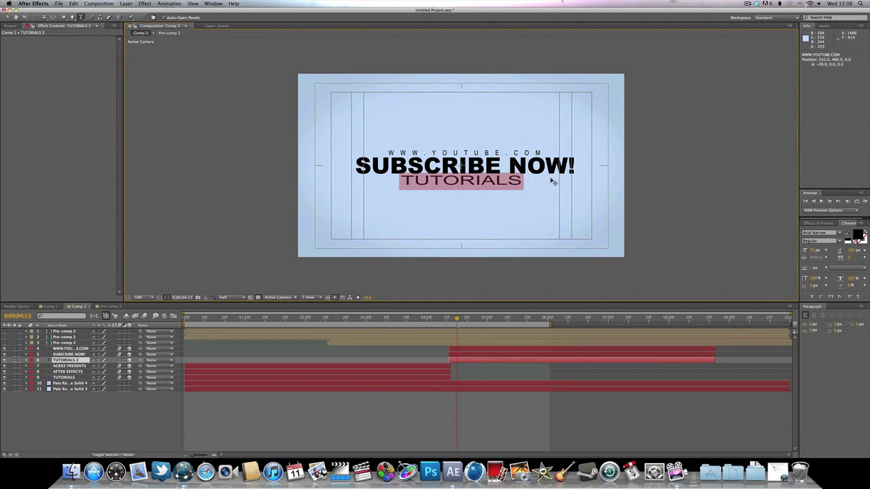
pyautogui.write('ACREZ')
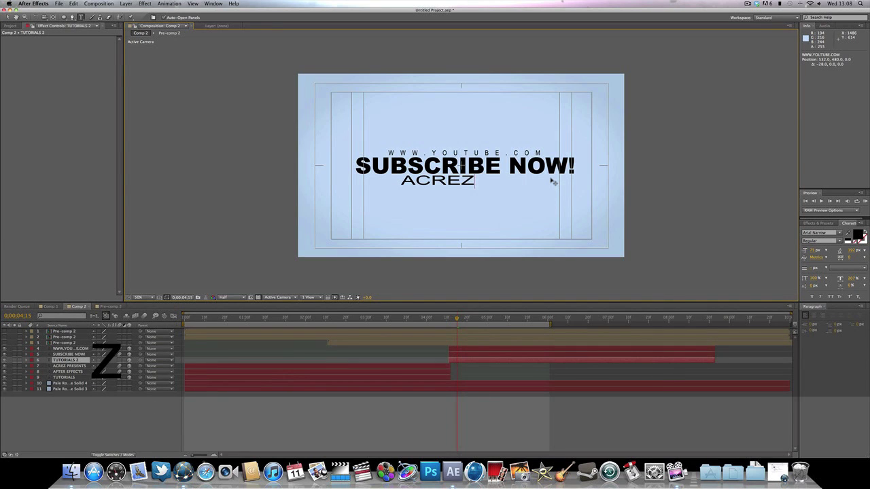
pyautogui.write('HD')
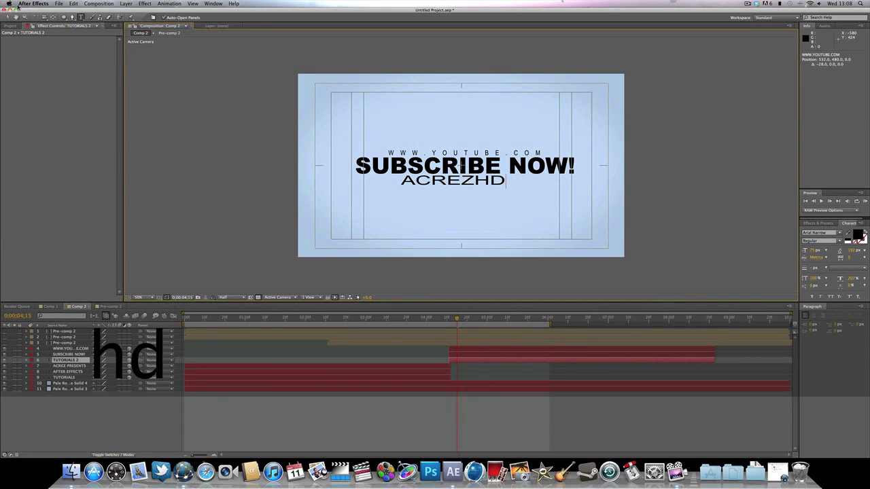
pyautogui.click(7, 17)
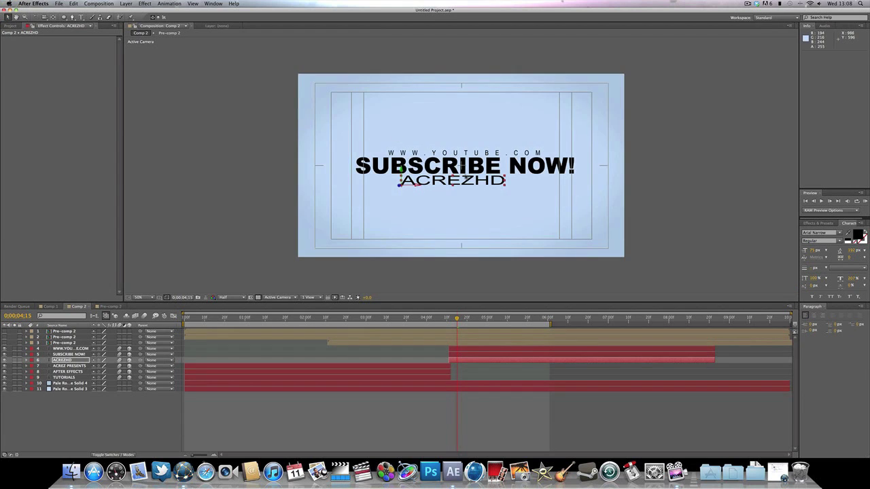
pyautogui.moveTo(466, 175); pyautogui.dragTo(476, 179)
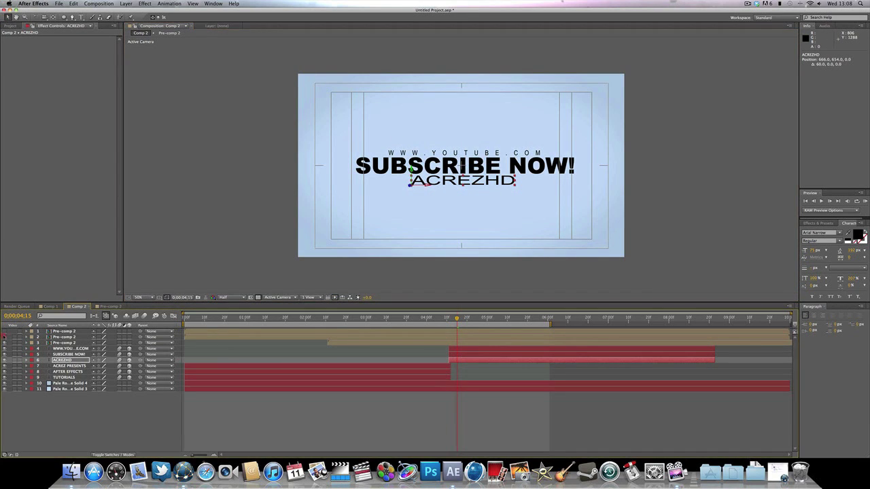
# Step: Make the three Pre-comp 2 layers visible again and preview the composition
pyautogui.click(5, 332)
pyautogui.press('space')
pyautogui.click(132, 310)
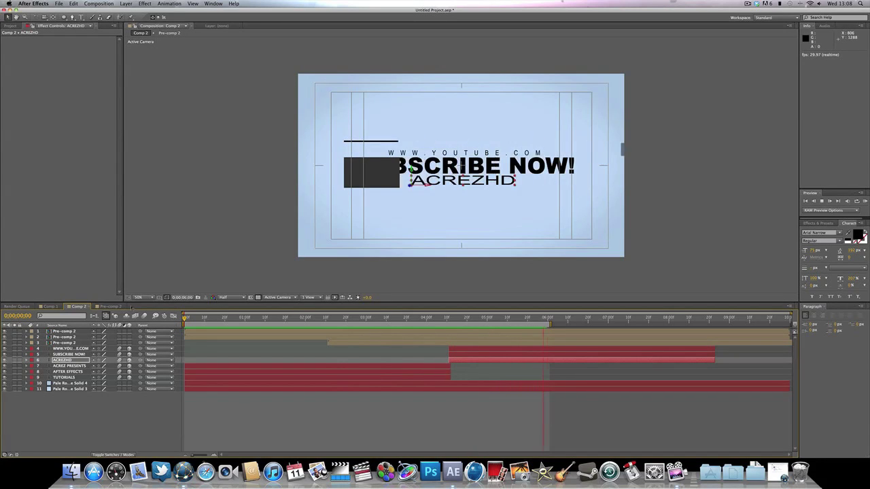
pyautogui.press('space')
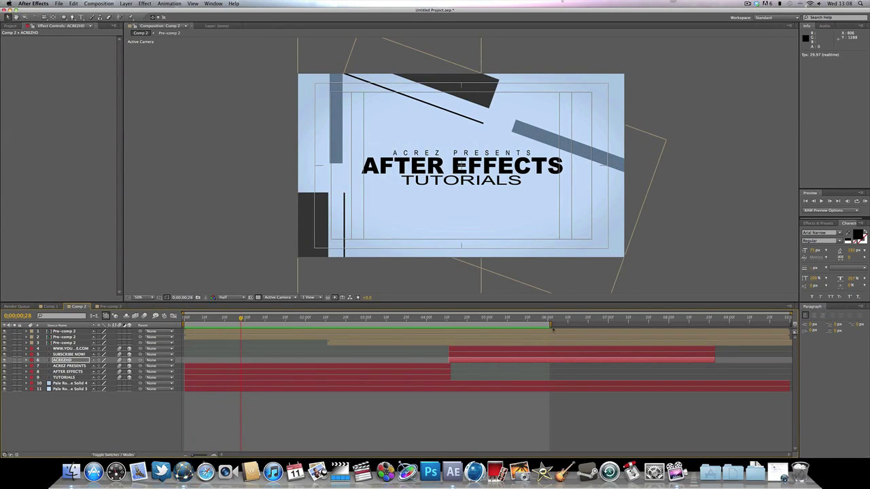
# Step: Extend the end of Comp 2's work area to 0;00;07;29 and preview the second title from about 0;00;05;28
pyautogui.moveTo(549, 325); pyautogui.dragTo(670, 325)
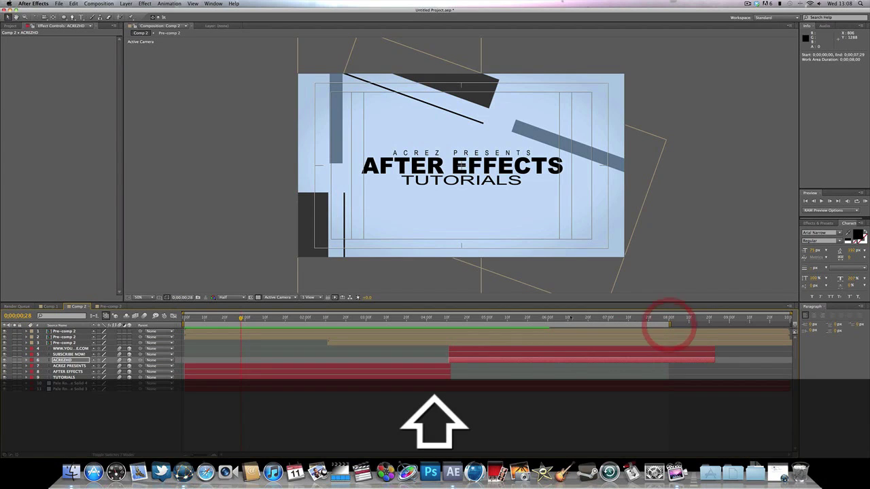
pyautogui.click(543, 318)
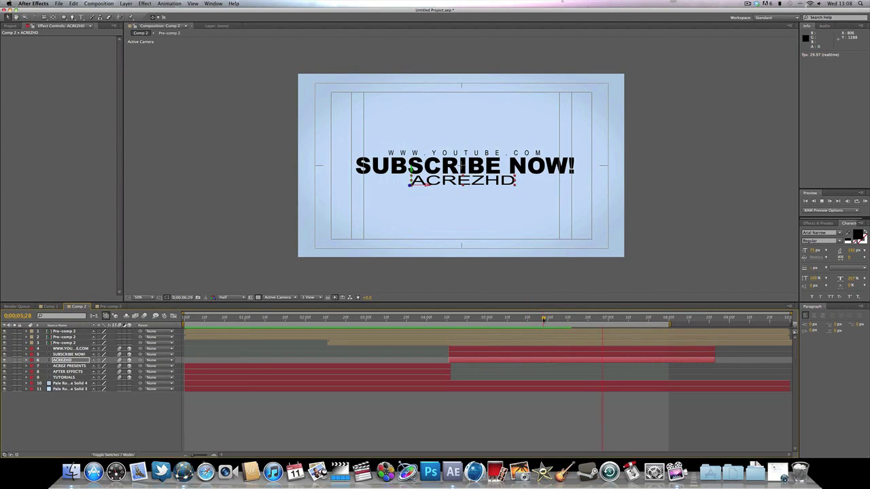
pyautogui.click(74, 301)
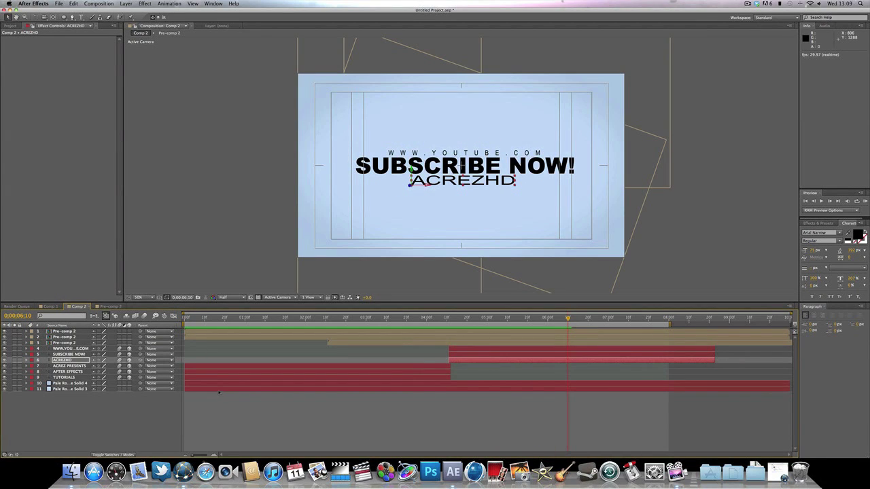
pyautogui.click(109, 418)
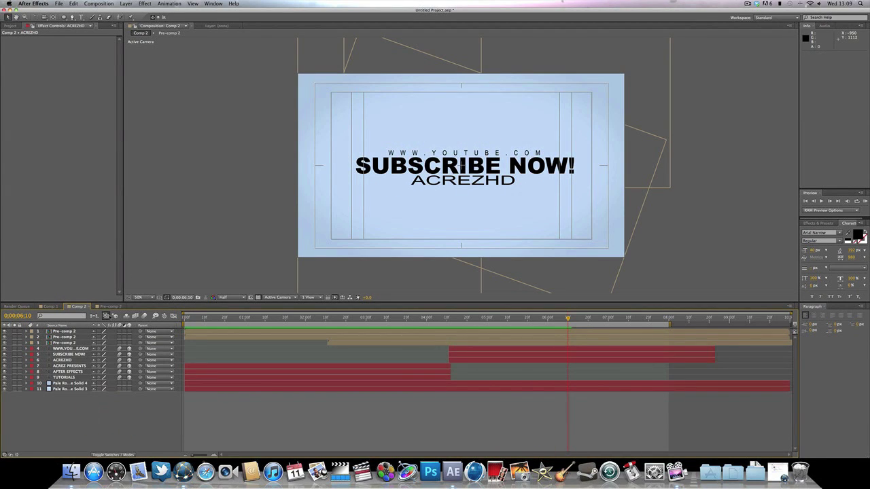
# Step: In Pre-comp 2, apply Easy Ease to all Position keyframes of the three solids and preview the motion
pyautogui.click(110, 307)
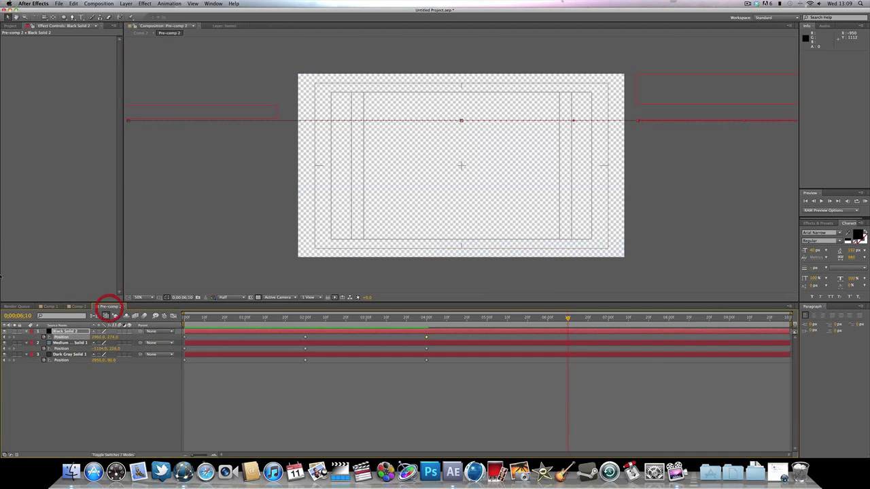
pyautogui.moveTo(303, 322); pyautogui.dragTo(306, 319)
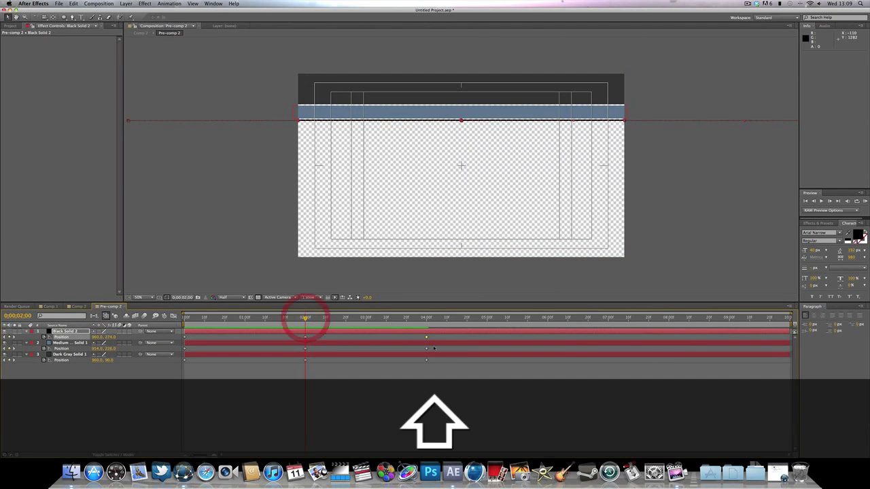
pyautogui.keyDown('shift'); pyautogui.click(183, 338); pyautogui.keyUp('shift')
pyautogui.moveTo(446, 349); pyautogui.dragTo(448, 370)
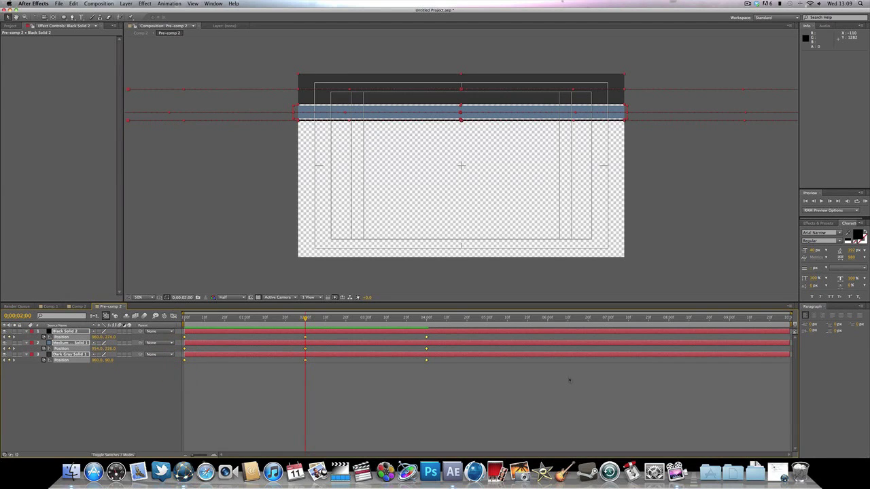
pyautogui.press('F9')
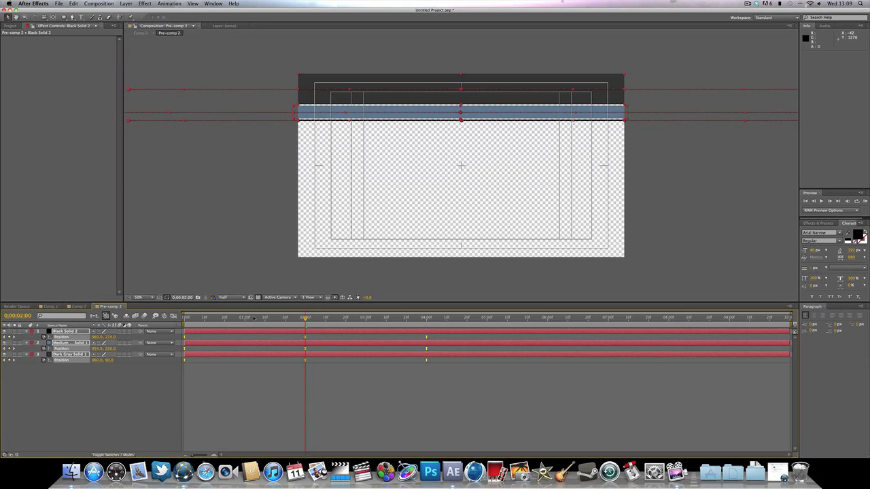
pyautogui.press('KP_0')
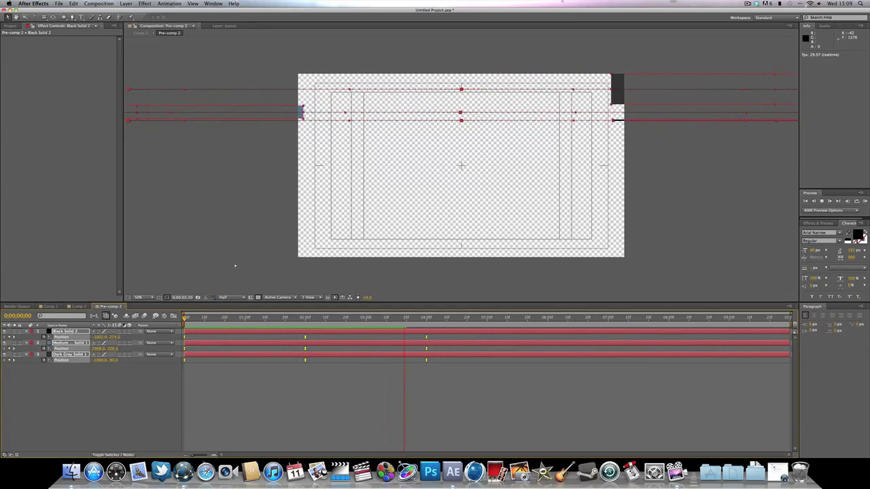
pyautogui.press('space')
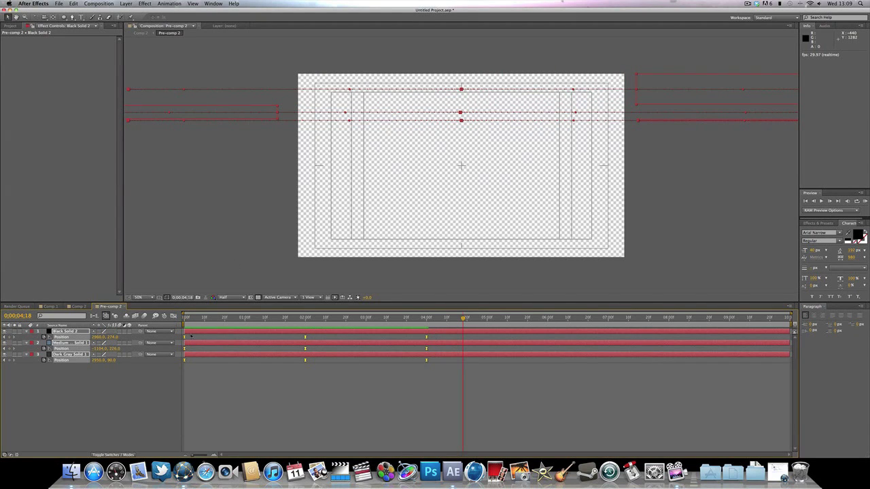
# Step: Enable motion blur for Pre-comp 2 and for its black, medium and dark gray solid layers
pyautogui.press('Home')
pyautogui.click(156, 320)
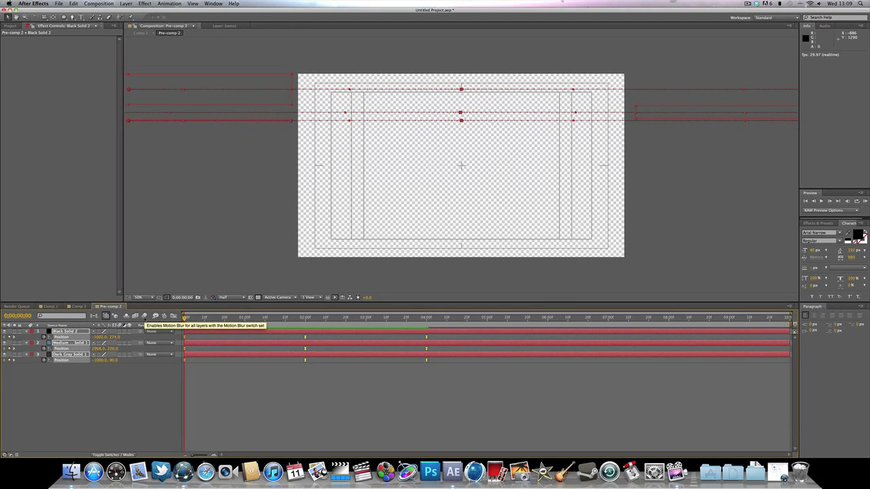
pyautogui.click(145, 316)
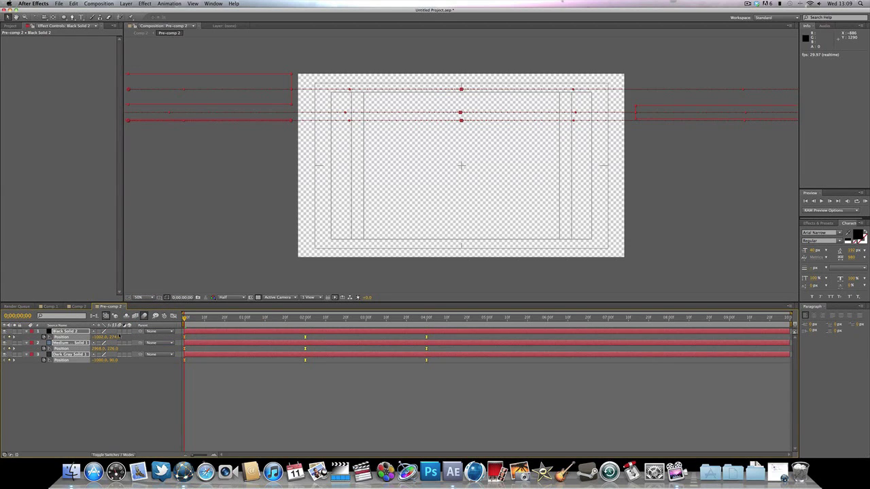
pyautogui.press('u')
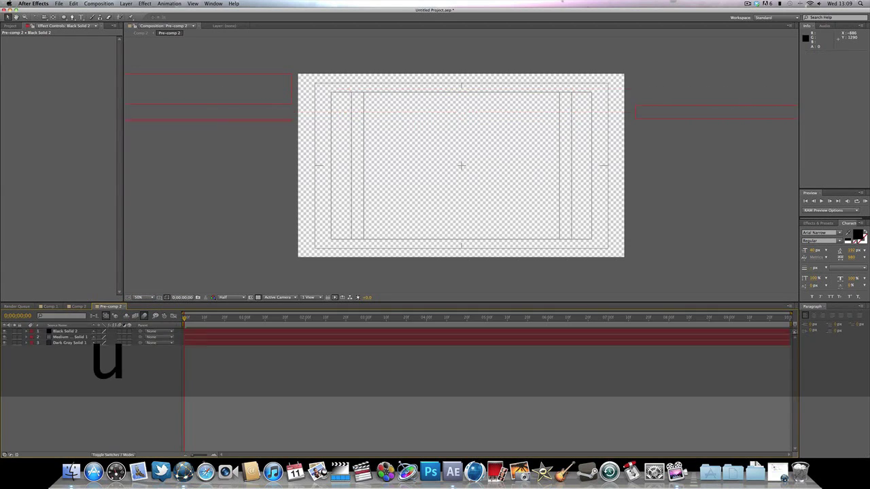
pyautogui.click(119, 331)
pyautogui.click(119, 337)
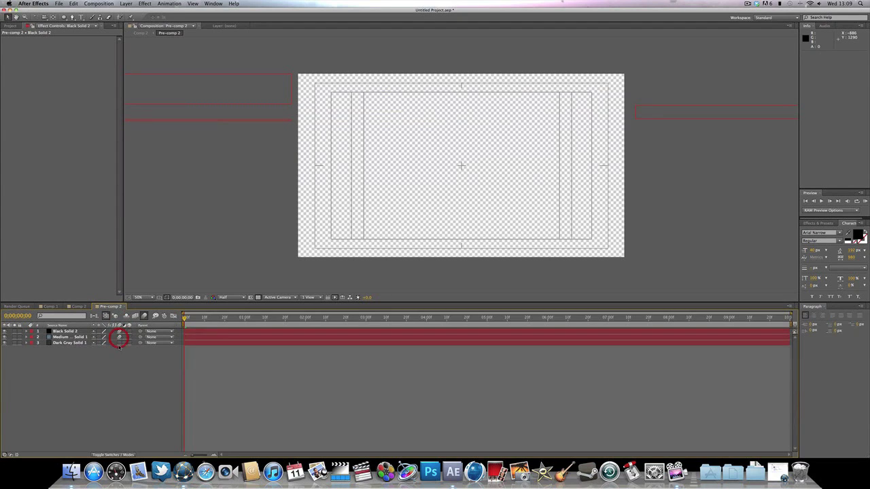
pyautogui.click(119, 343)
# Step: Return to Comp 2 and play it from the start to check the motion-blurred bars
pyautogui.click(78, 306)
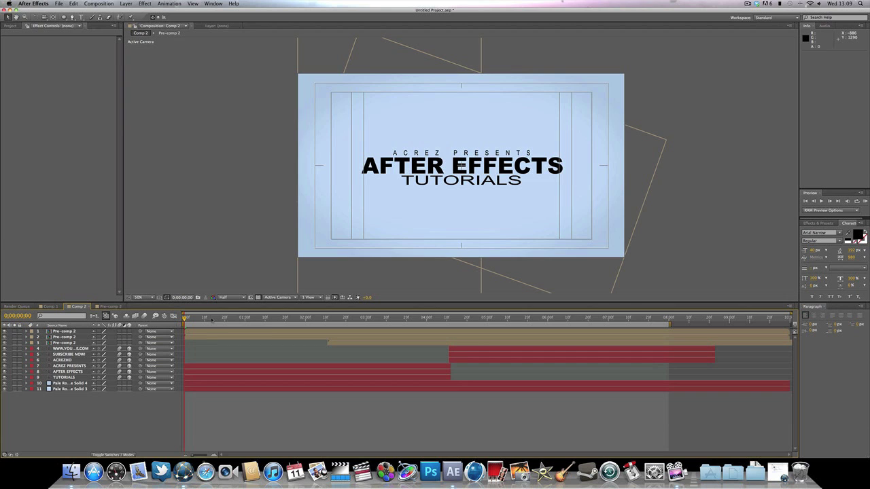
pyautogui.press('space')
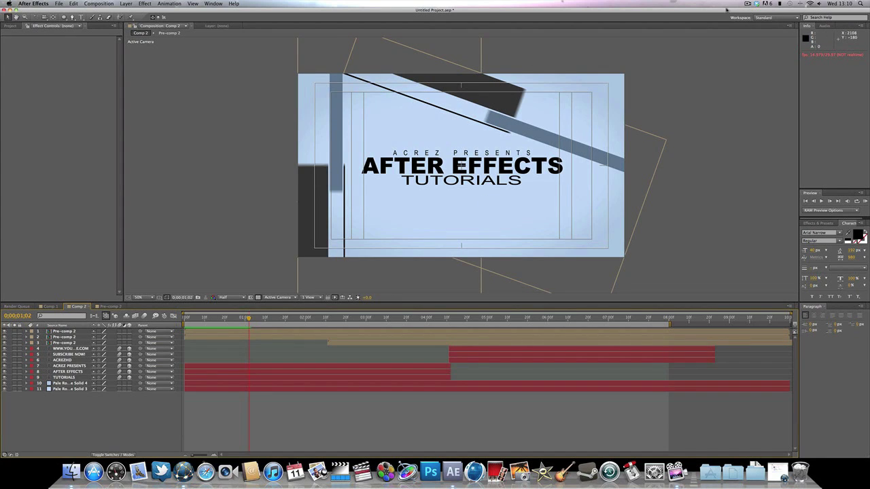
pyautogui.click(748, 4)
pyautogui.click(752, 17)
pyautogui.press('Home')
pyautogui.press('space')
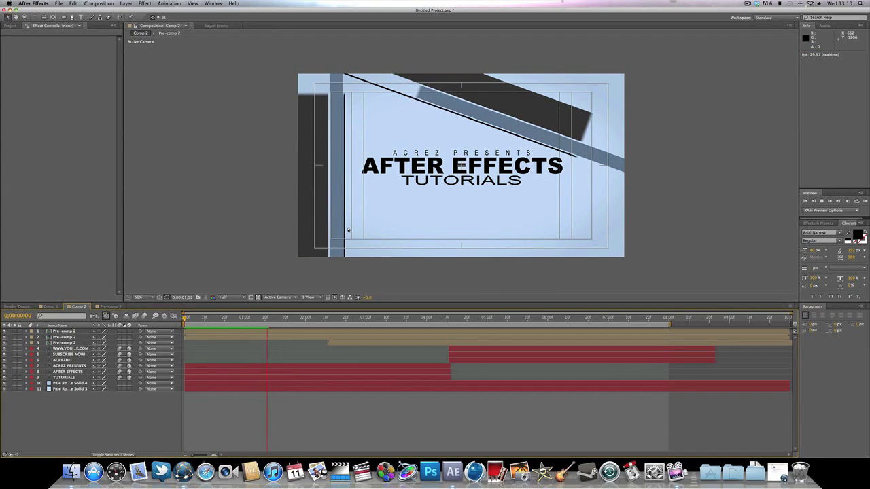
pyautogui.press('space')
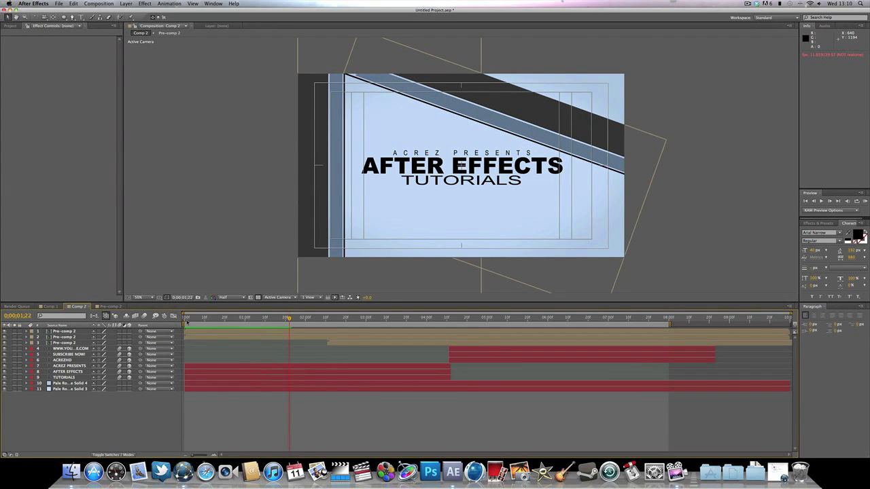
# Step: Render a RAM preview of Comp 2 from its first frame
pyautogui.press('Home')
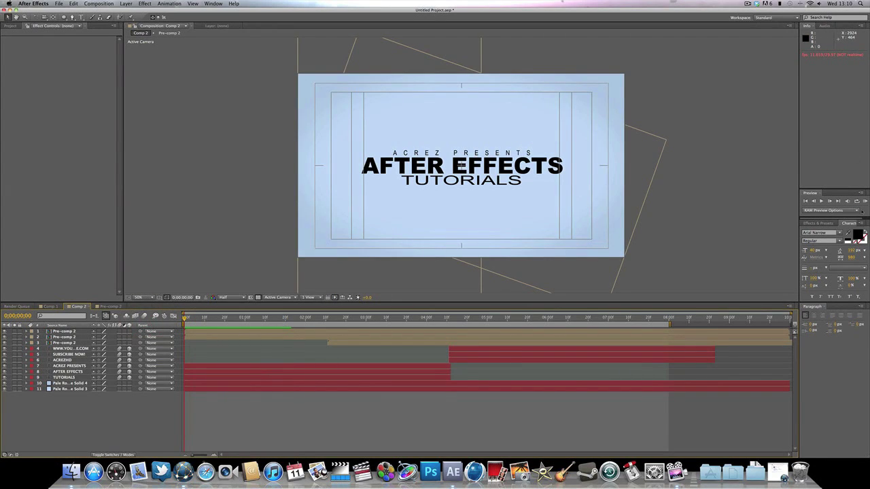
pyautogui.click(865, 201)
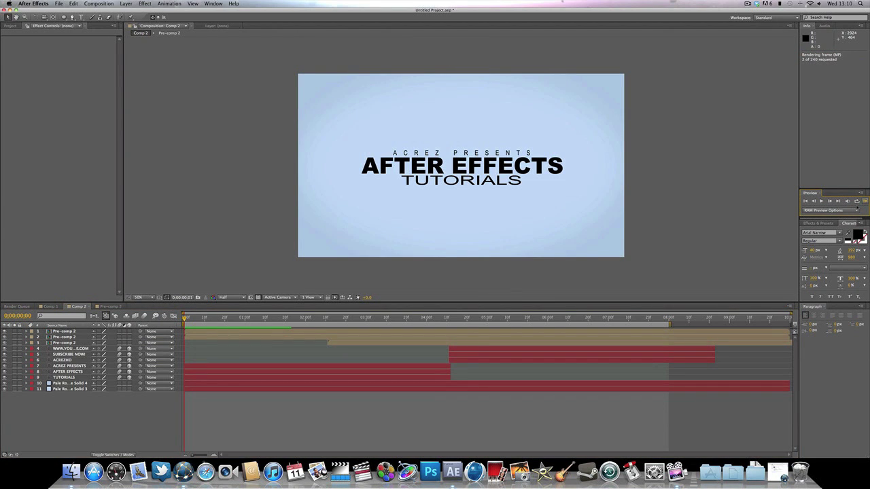
pyautogui.click(852, 201)
pyautogui.click(853, 201)
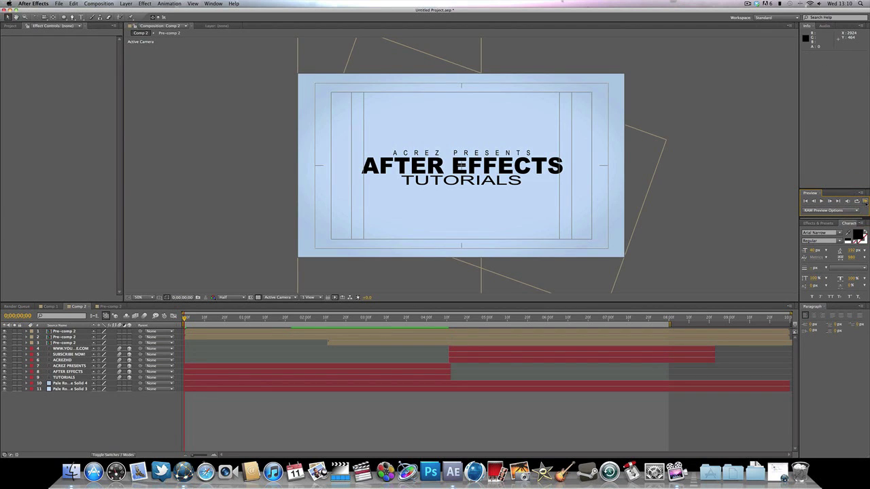
pyautogui.click(865, 201)
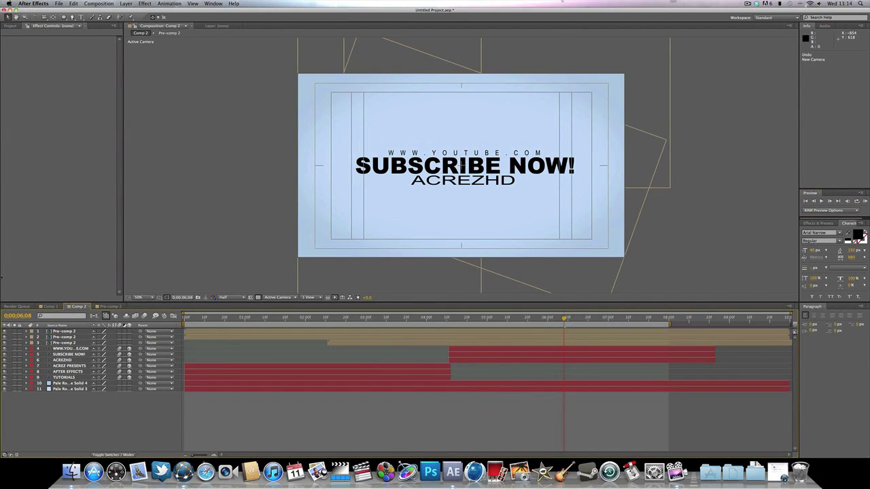
# Step: Open the finished Comp 1 and play it from the start to examine its camera movement
pyautogui.click(53, 306)
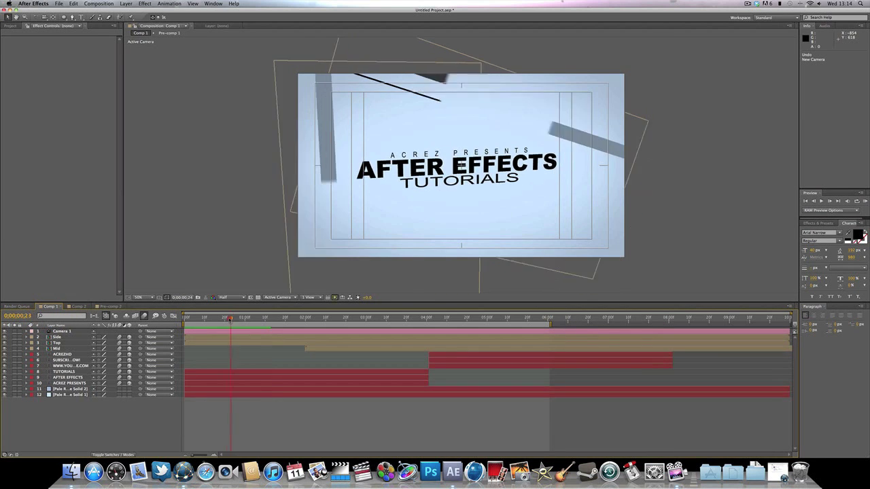
pyautogui.click(162, 316)
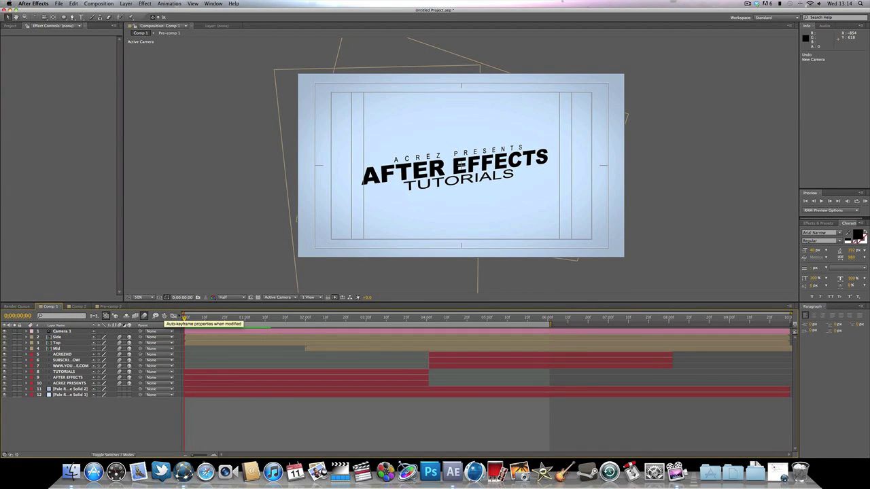
pyautogui.press('space')
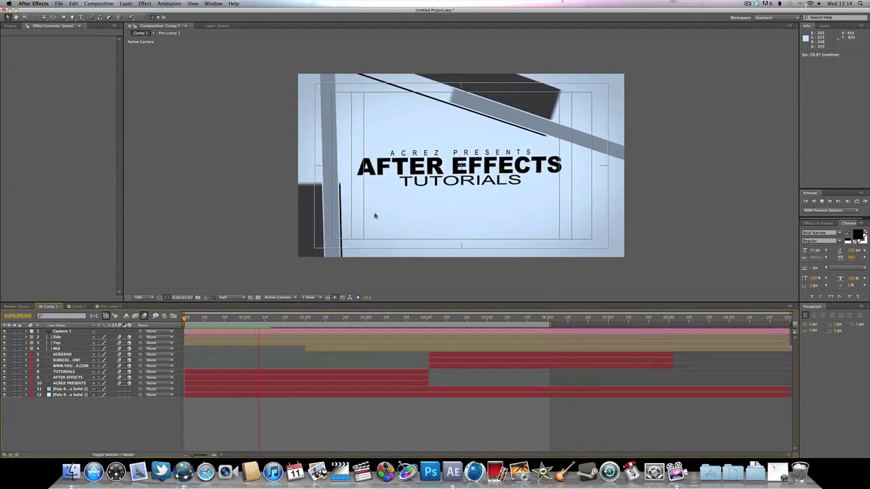
pyautogui.press('space')
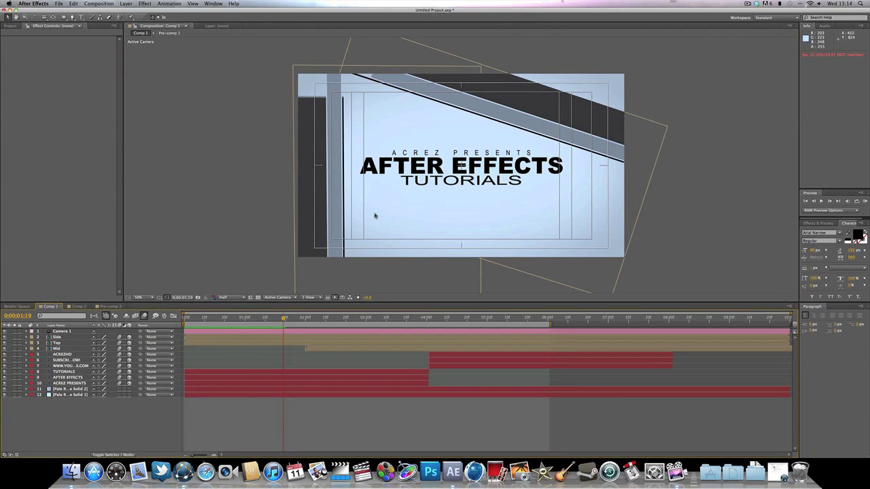
# Step: Add a two-node camera with the 50mm preset to Comp 2 and make its three Pre-comp 2 layers 3D
pyautogui.click(78, 306)
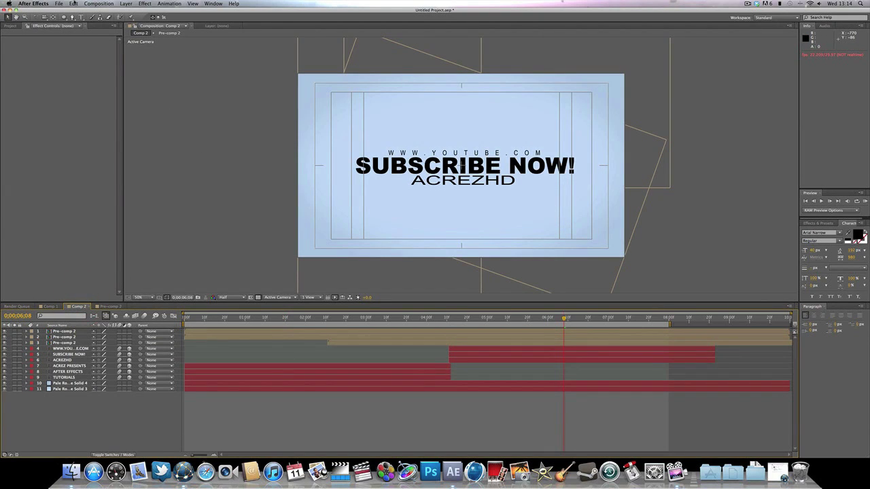
pyautogui.click(127, 3)
pyautogui.moveTo(136, 12)
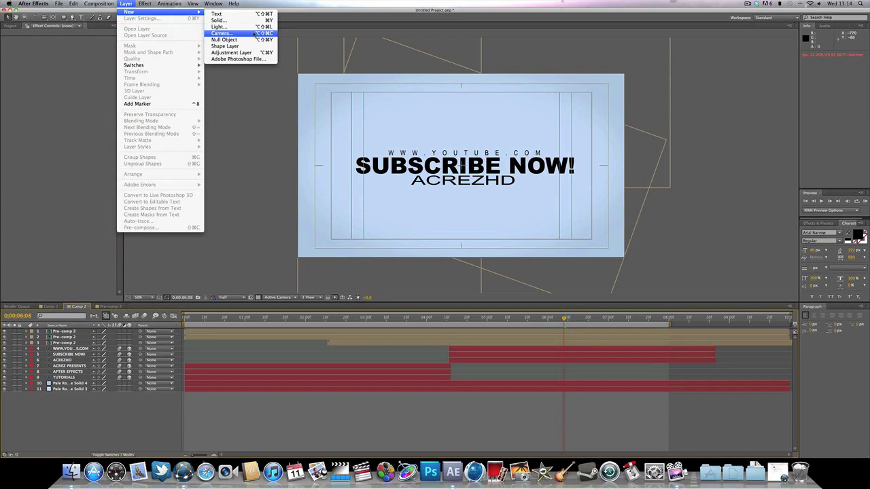
pyautogui.click(254, 33)
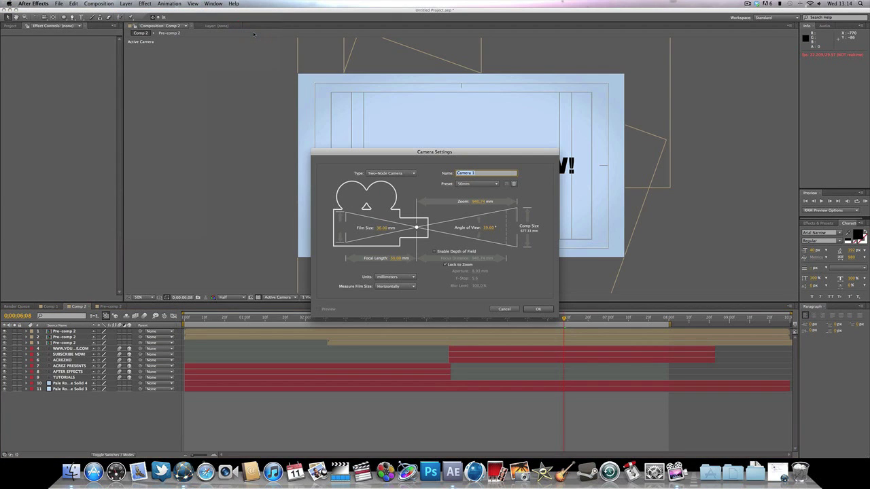
pyautogui.press('Return')
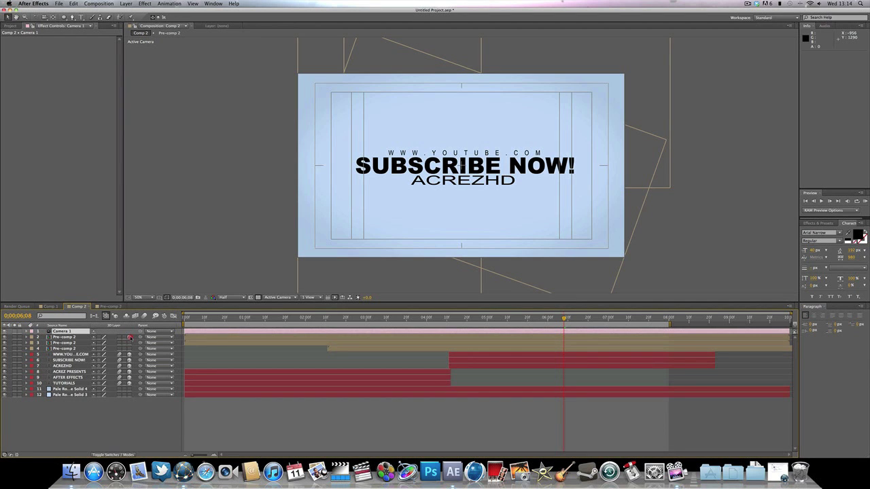
pyautogui.click(129, 349)
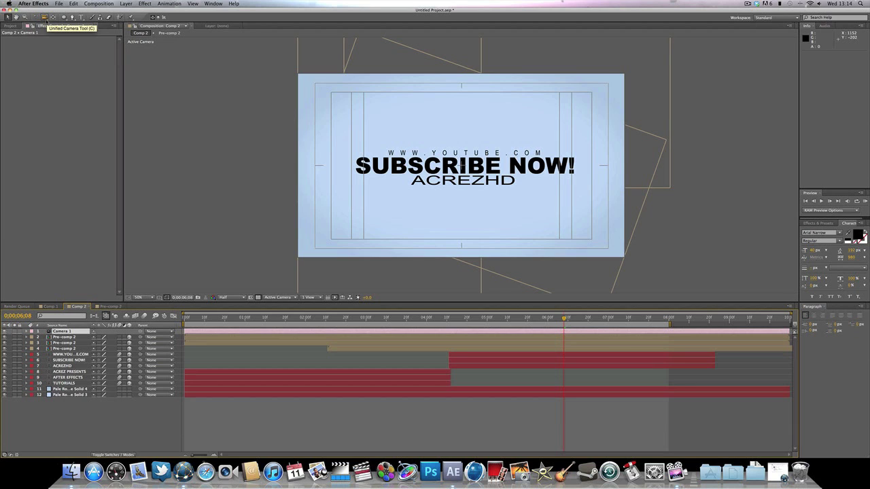
# Step: Try orbiting Camera 1 to a tilted view at the first frame of Comp 2 without keyframes and play it
pyautogui.click(44, 17)
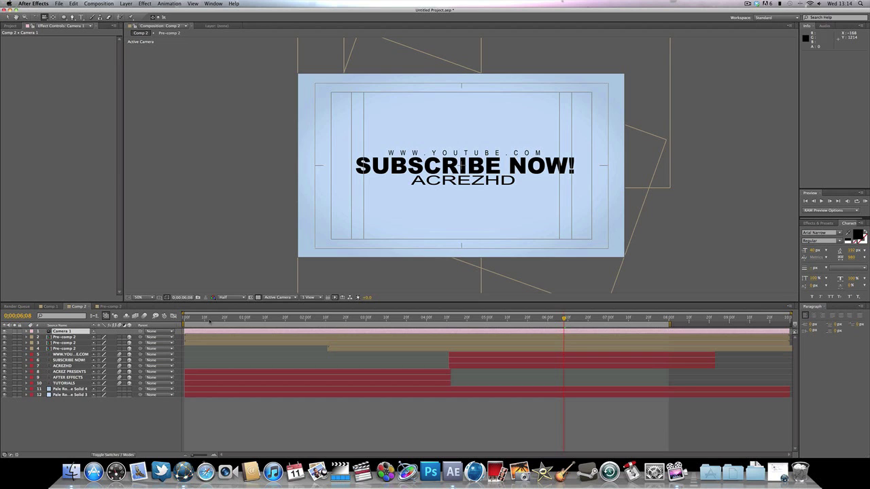
pyautogui.press('Home')
pyautogui.moveTo(517, 163); pyautogui.dragTo(458, 166)
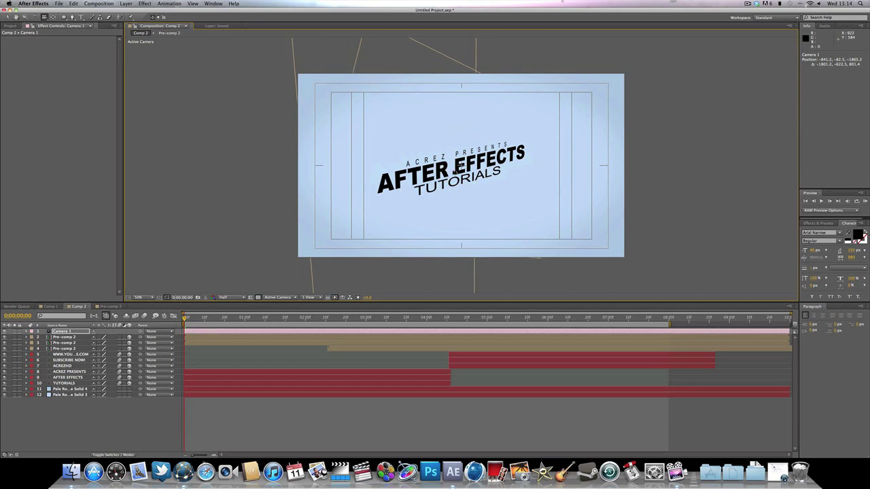
pyautogui.press('space')
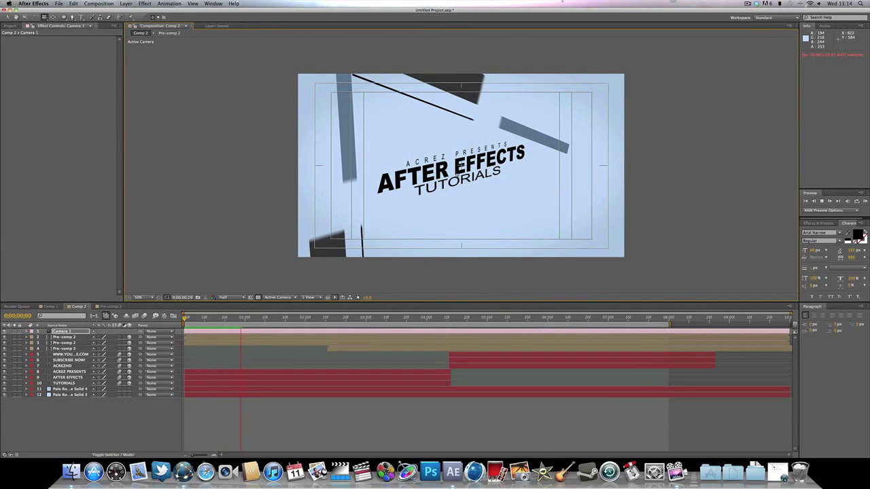
pyautogui.press('space')
pyautogui.moveTo(465, 175)
pyautogui.mouseDown()
pyautogui.moveTo(381, 140)
pyautogui.moveTo(398, 155)
pyautogui.moveTo(480, 174)
pyautogui.mouseUp()
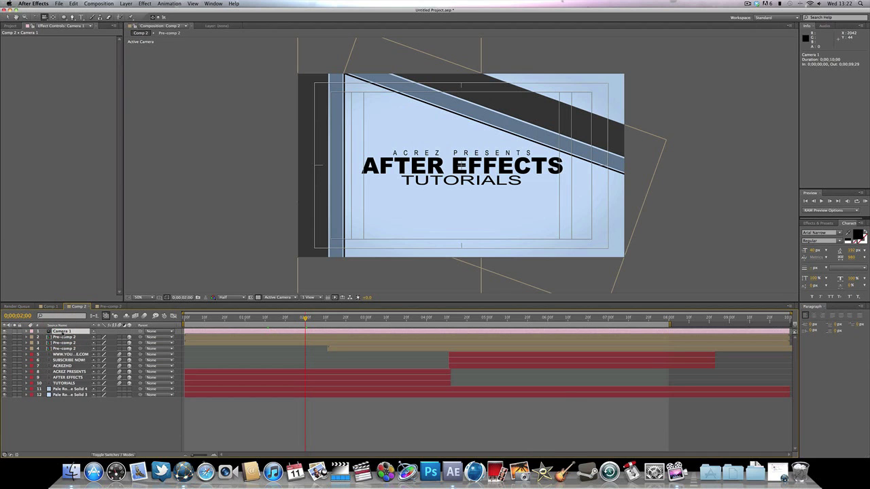
# Step: Animate Camera 1's position from an orbited view of about -292, -629, -2044 at the first frame to the straight-on view at 0;00;02;00
pyautogui.press('p')
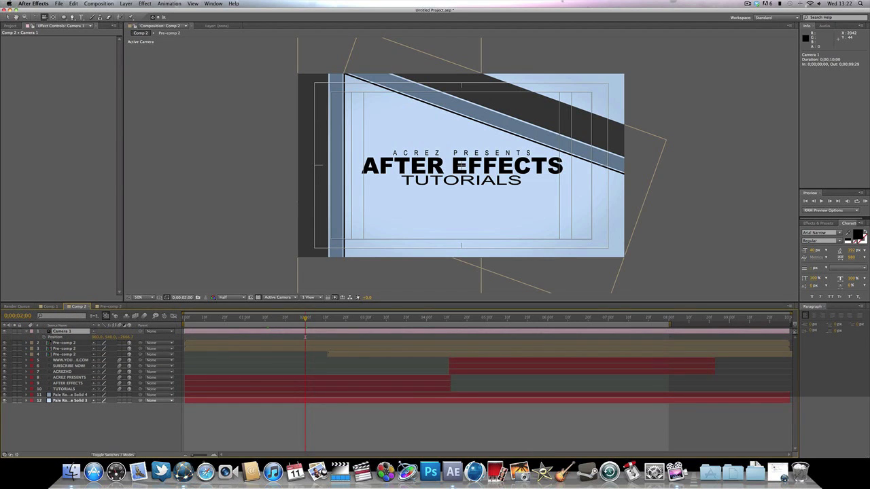
pyautogui.click(44, 336)
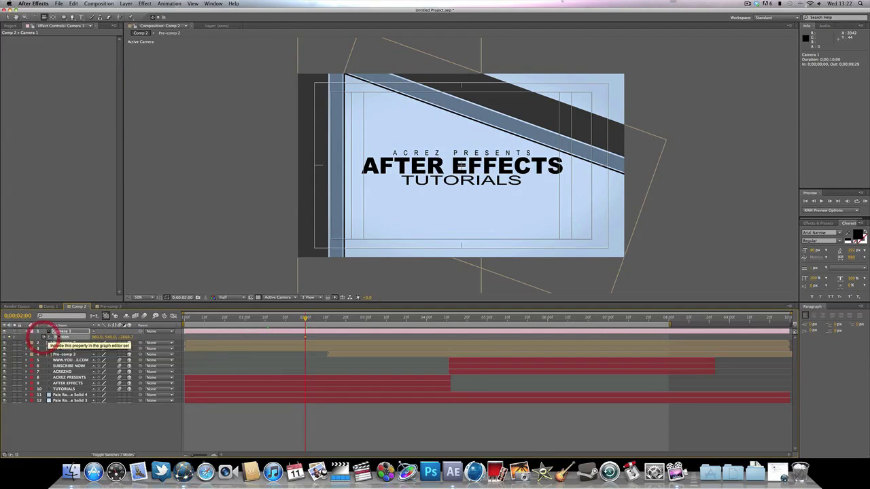
pyautogui.press('Home')
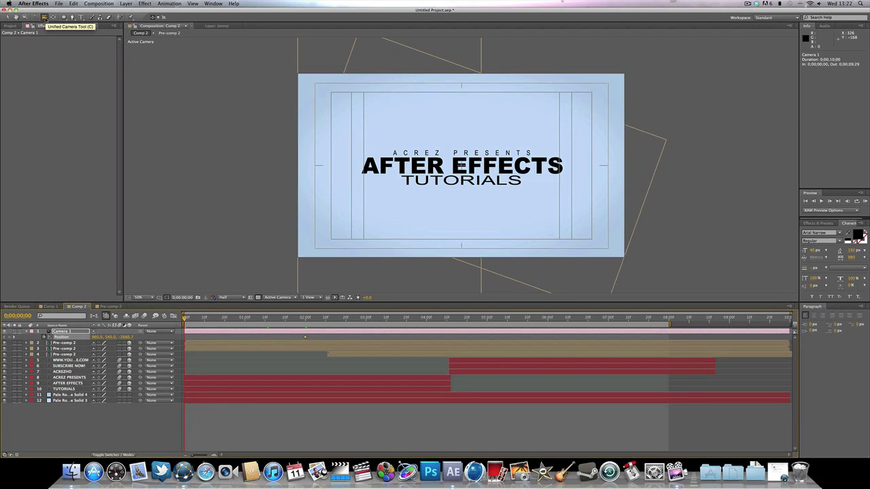
pyautogui.click(44, 17)
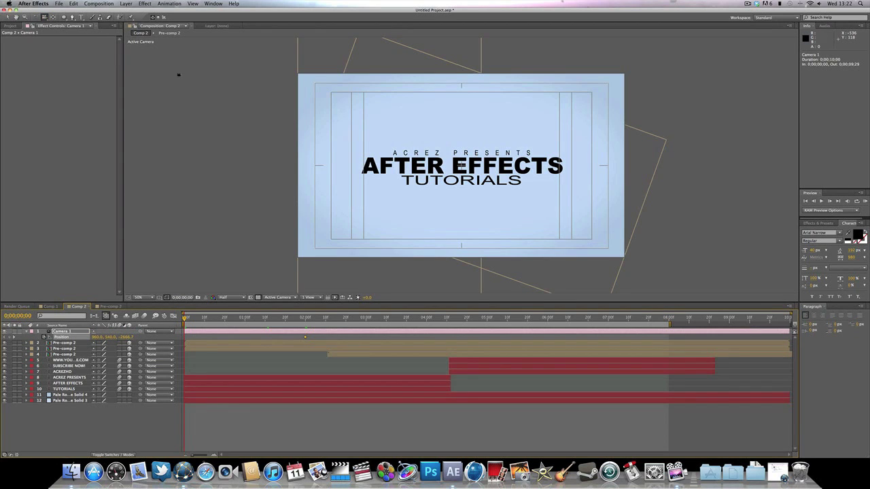
pyautogui.moveTo(458, 180); pyautogui.dragTo(439, 182)
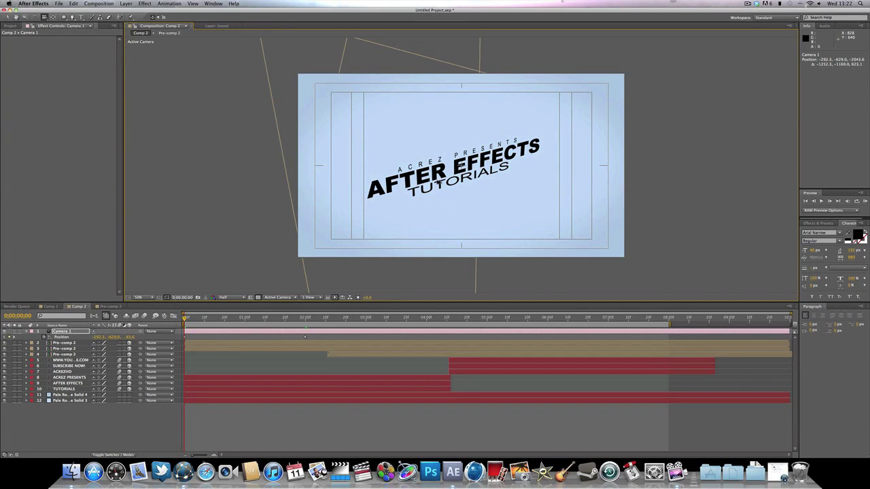
pyautogui.press('space')
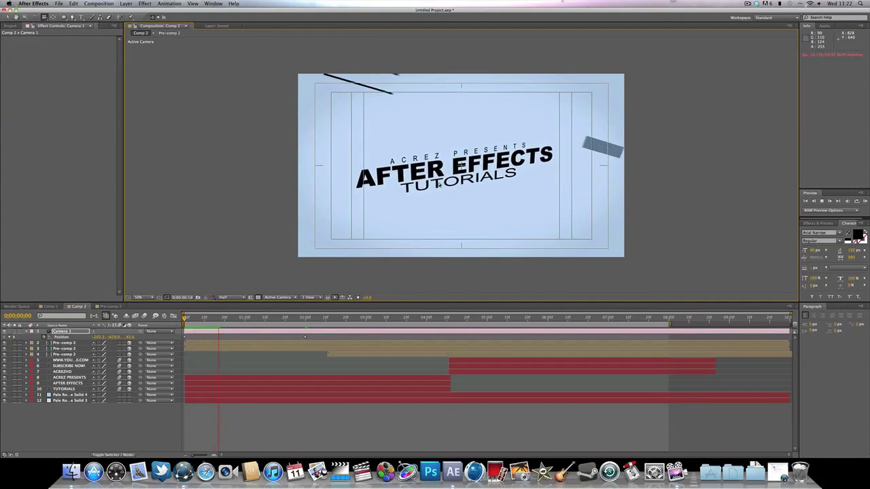